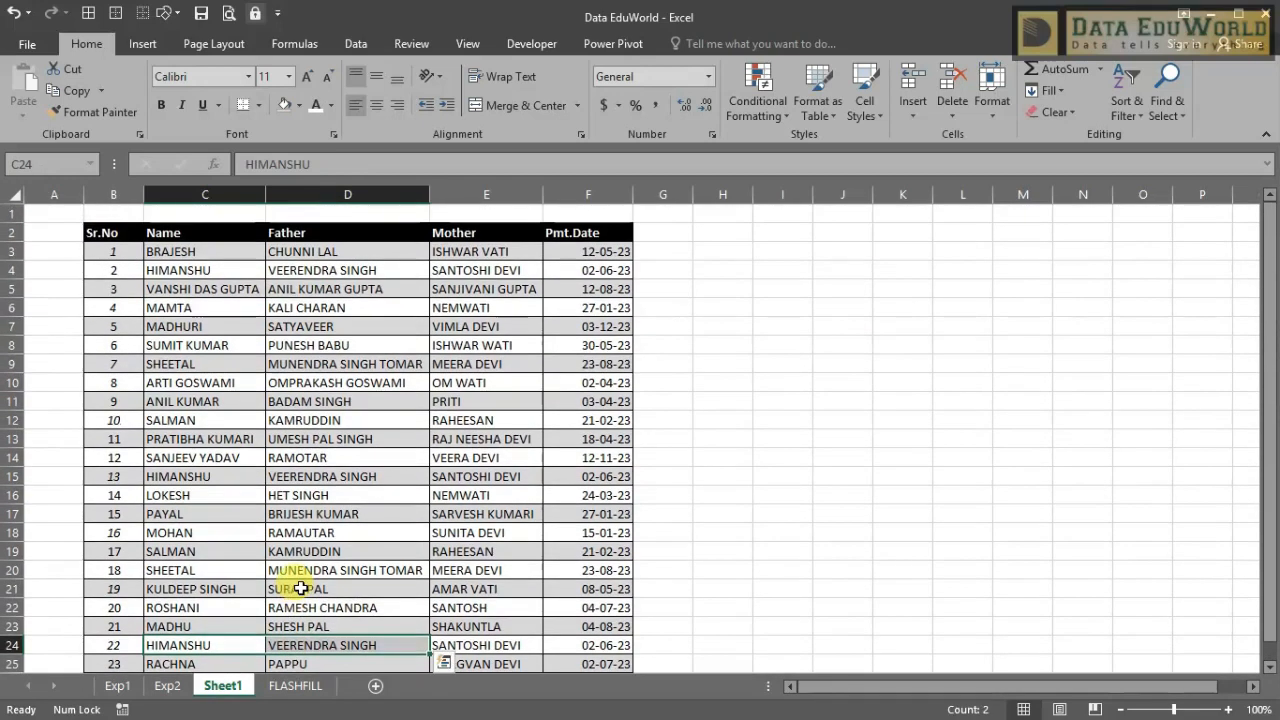
# Examine the table for repeated records by comparing rows that share the same name, parents and payment date
pyautogui.click(164, 272)
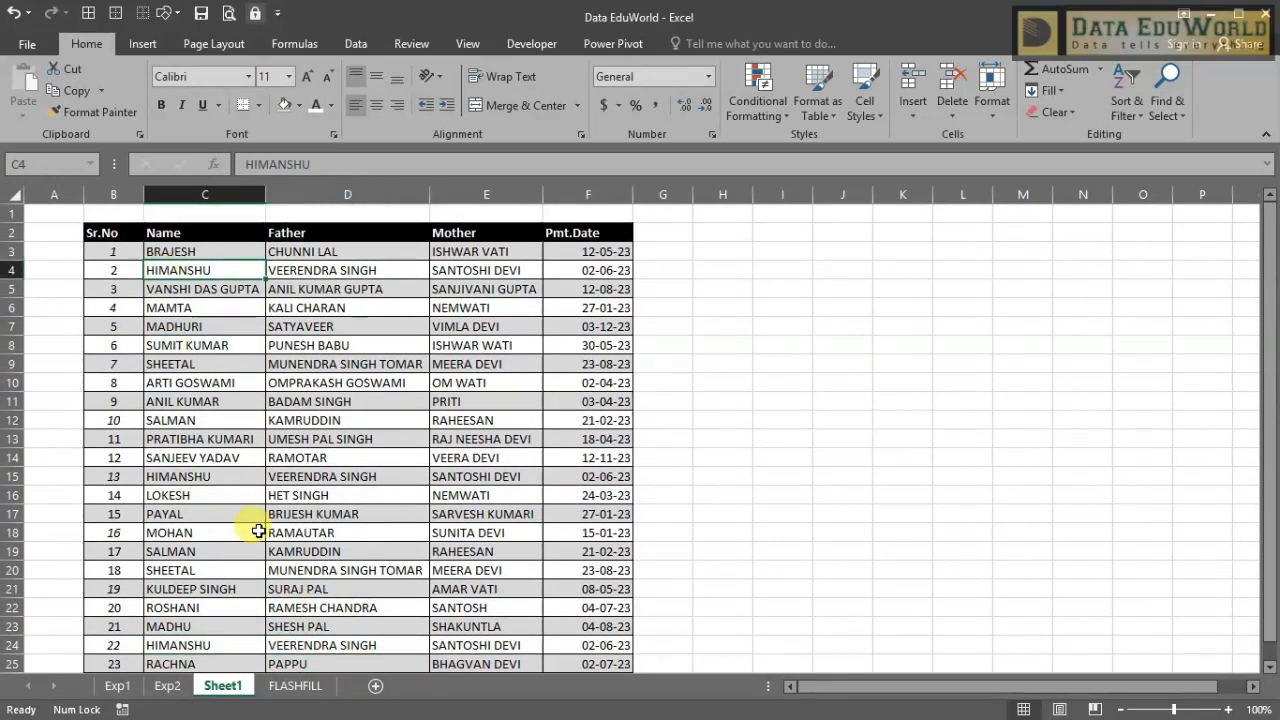
pyautogui.moveTo(210, 270); pyautogui.dragTo(565, 270)
pyautogui.scroll(-2, 251, 543)
pyautogui.scroll(2, 251, 543)
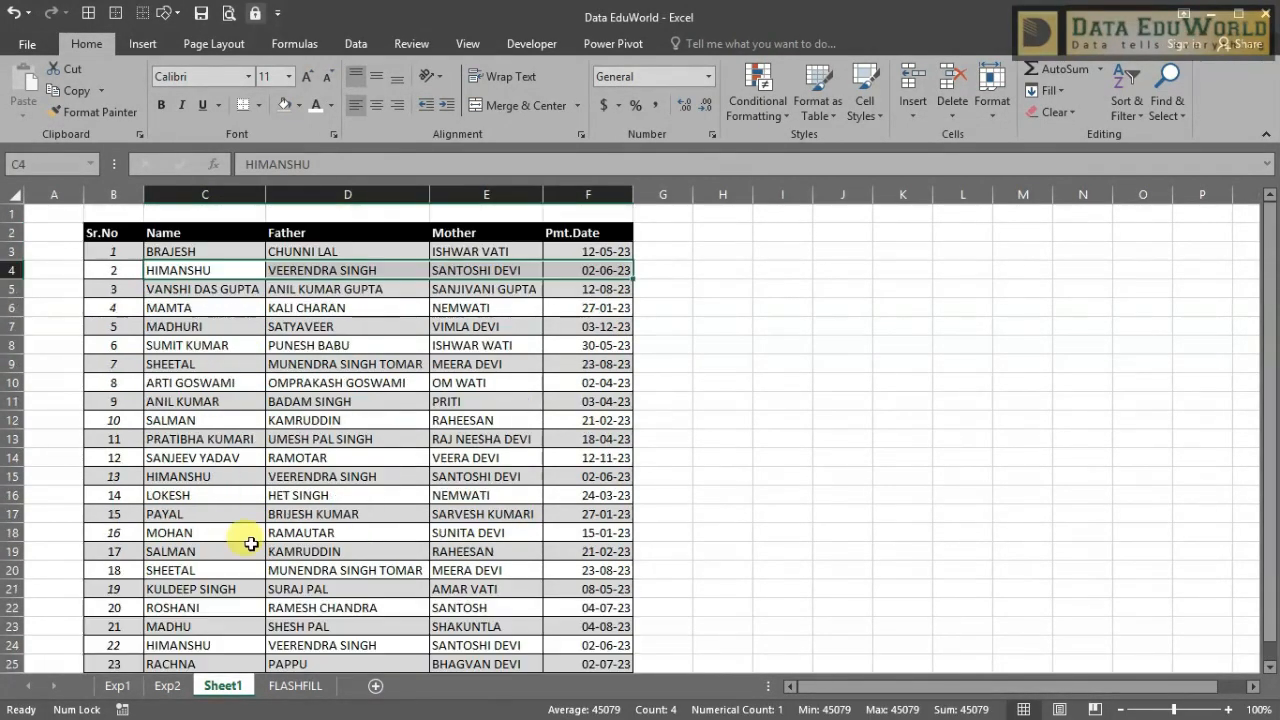
pyautogui.moveTo(177, 363); pyautogui.dragTo(554, 360)
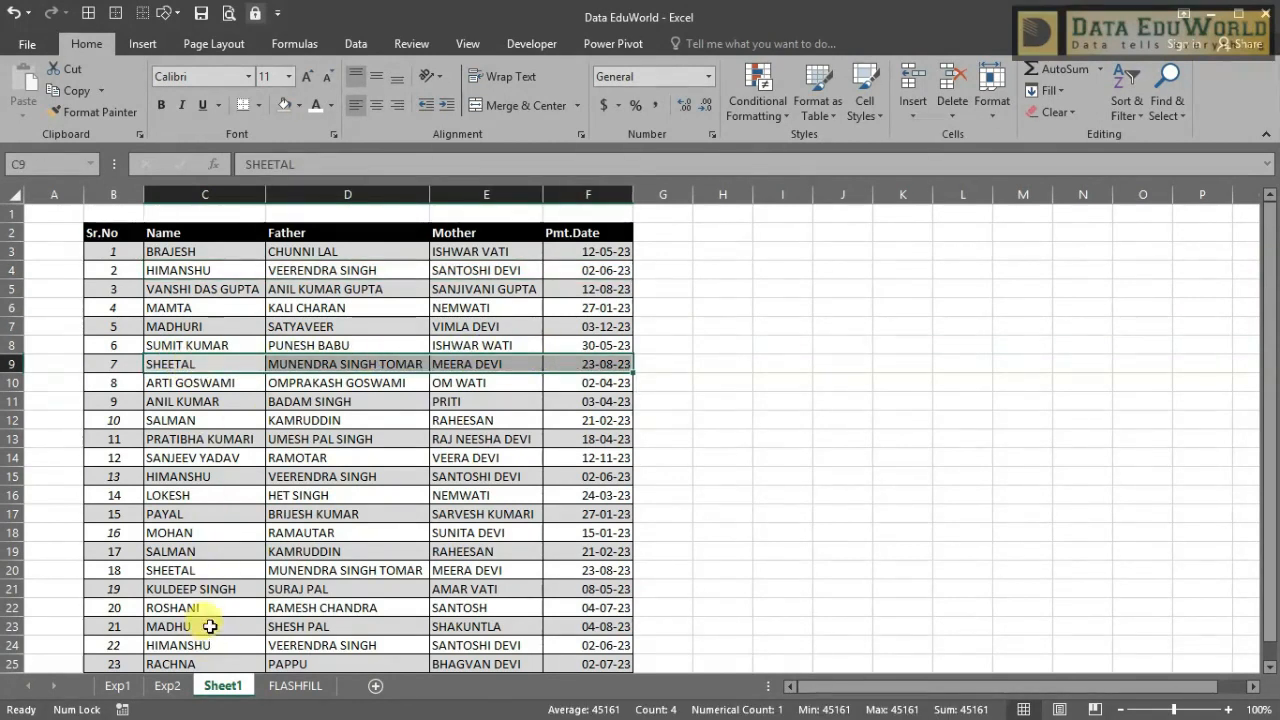
pyautogui.moveTo(205, 571); pyautogui.dragTo(580, 570)
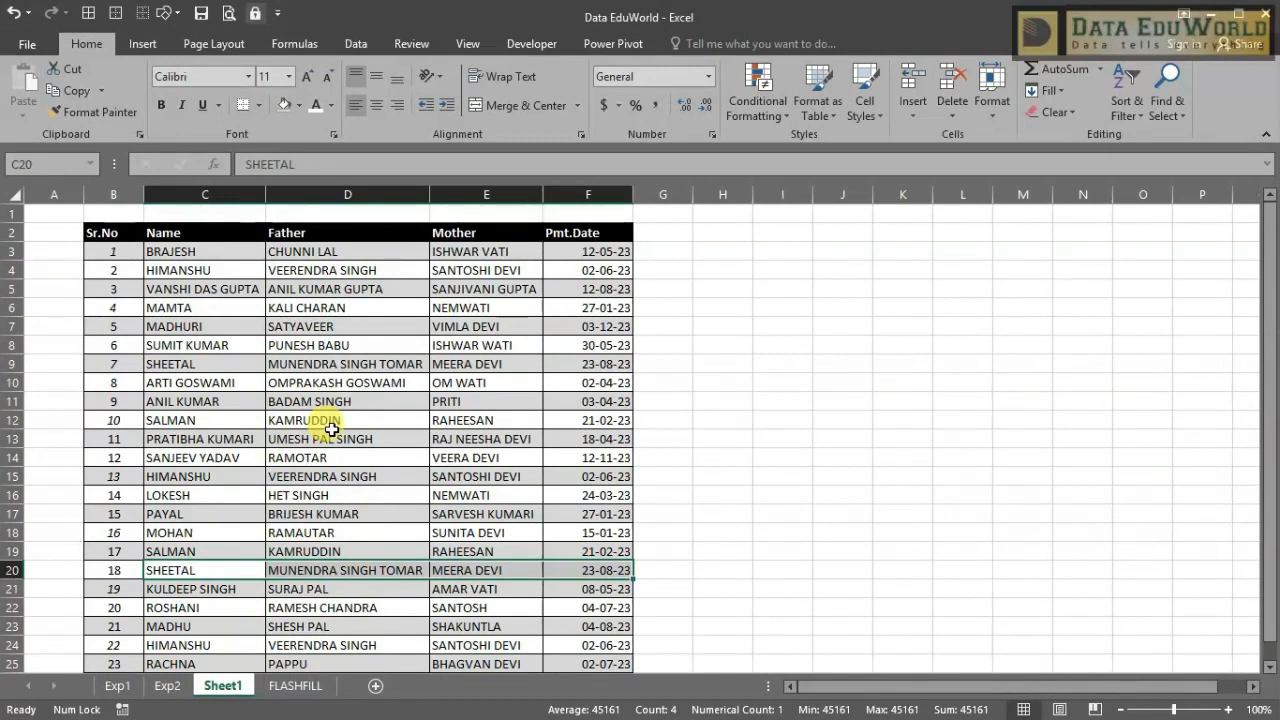
pyautogui.scroll(-2, 331, 429)
pyautogui.click(332, 437)
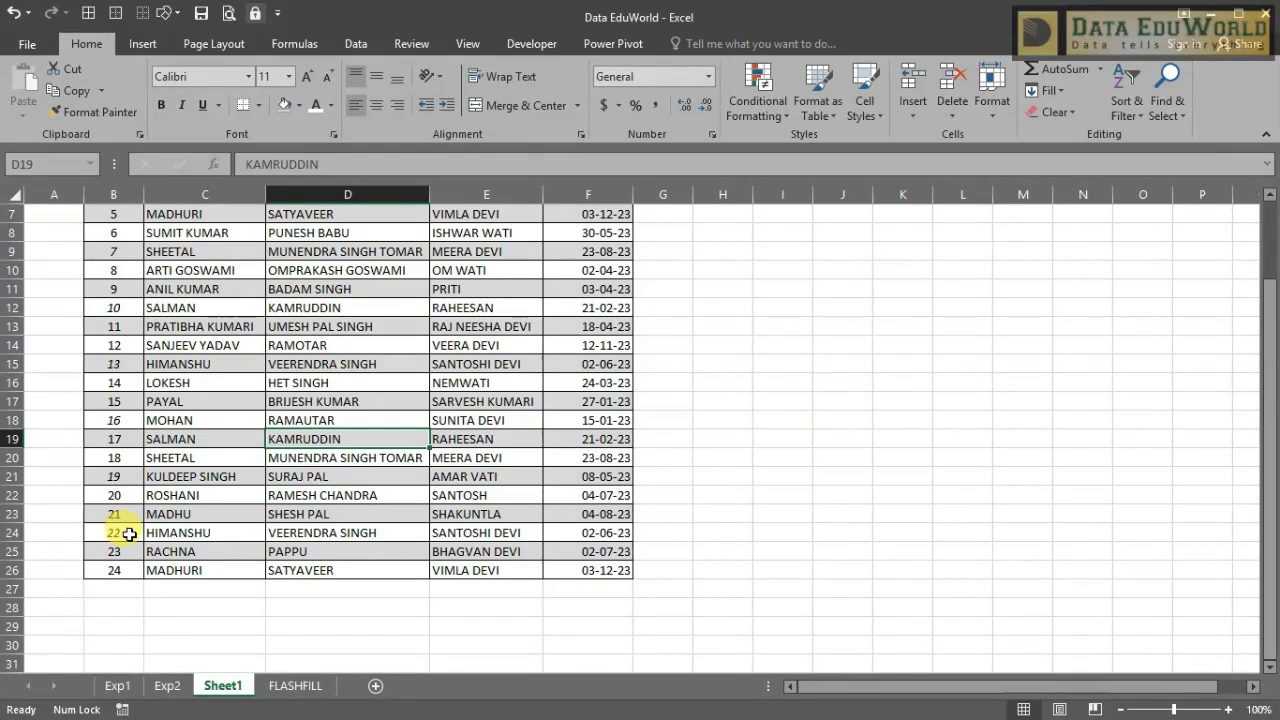
pyautogui.click(369, 452)
pyautogui.hotkey('shift', 'space')
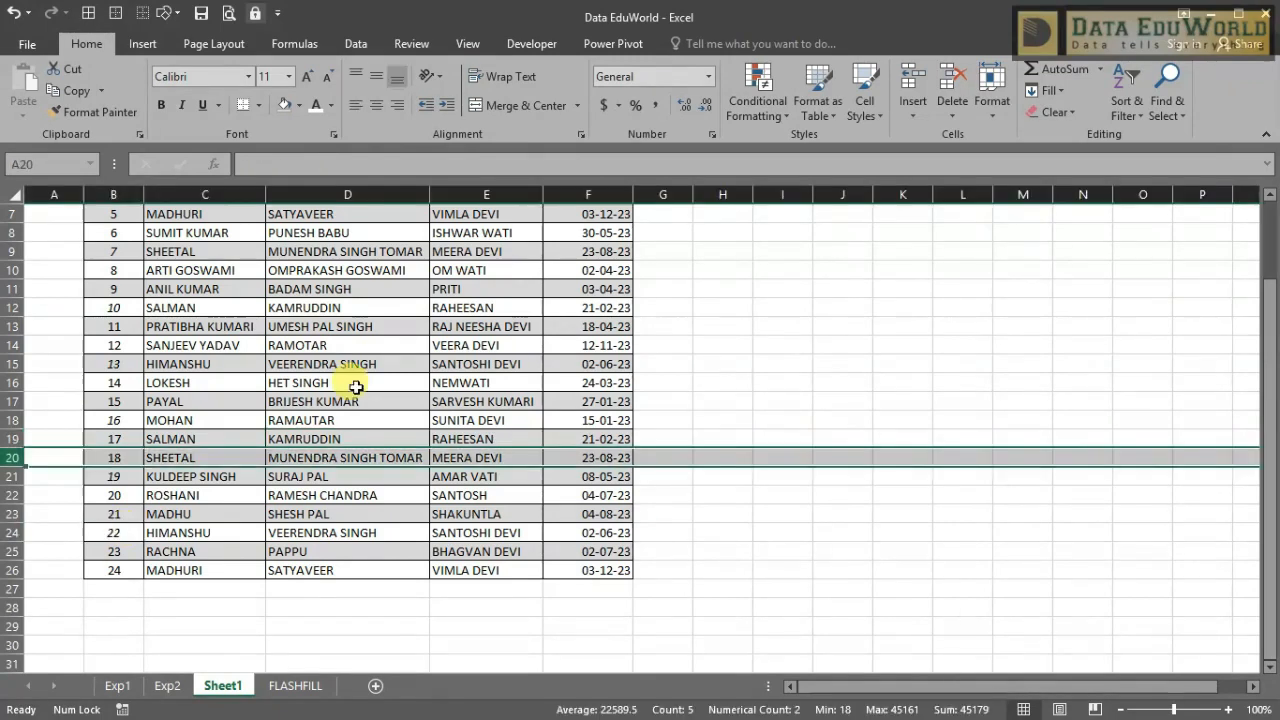
pyautogui.scroll(2, 369, 452)
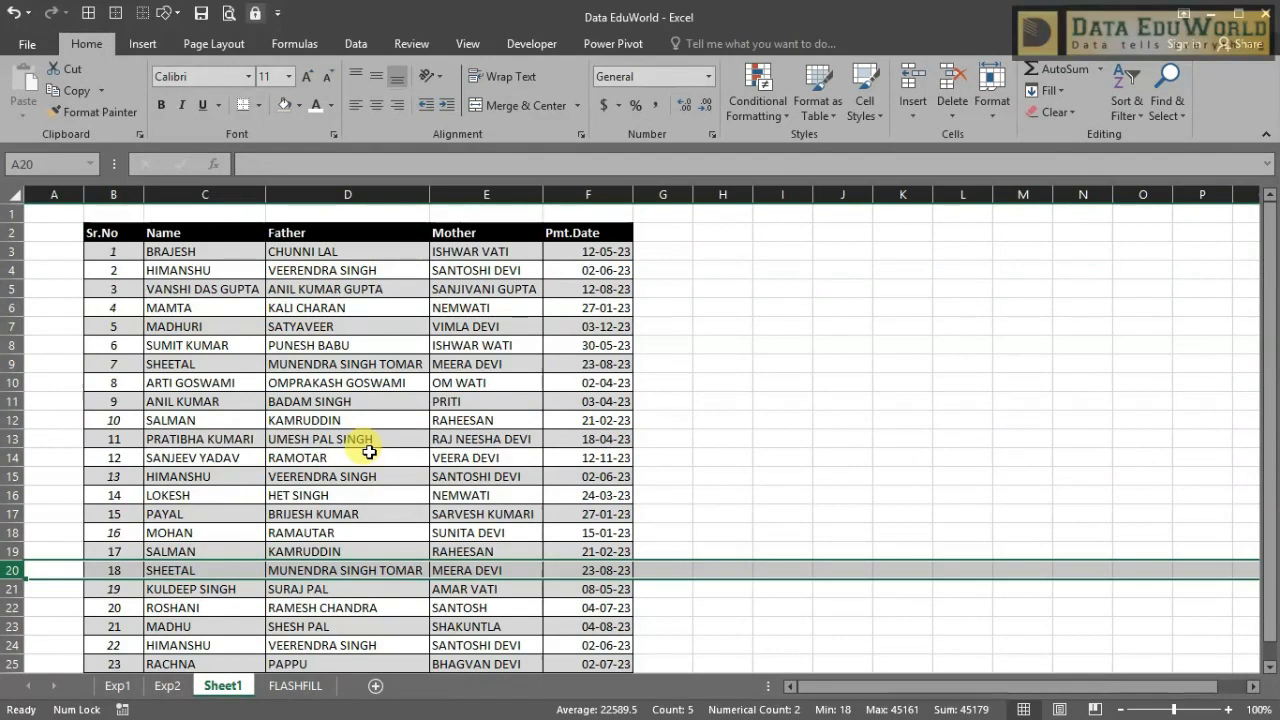
pyautogui.click(369, 452)
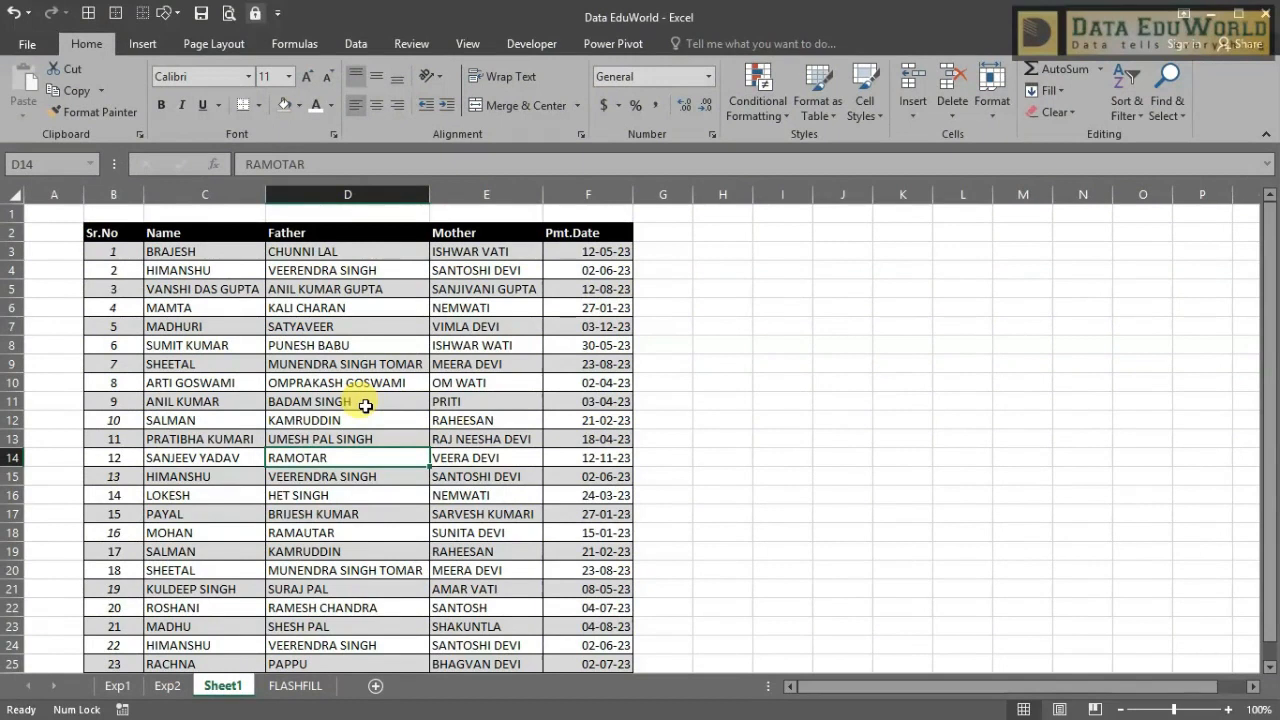
# Examine the Name, Father, Mother and Pmt.Date columns as the fields that hold repeated values
pyautogui.click(817, 463)
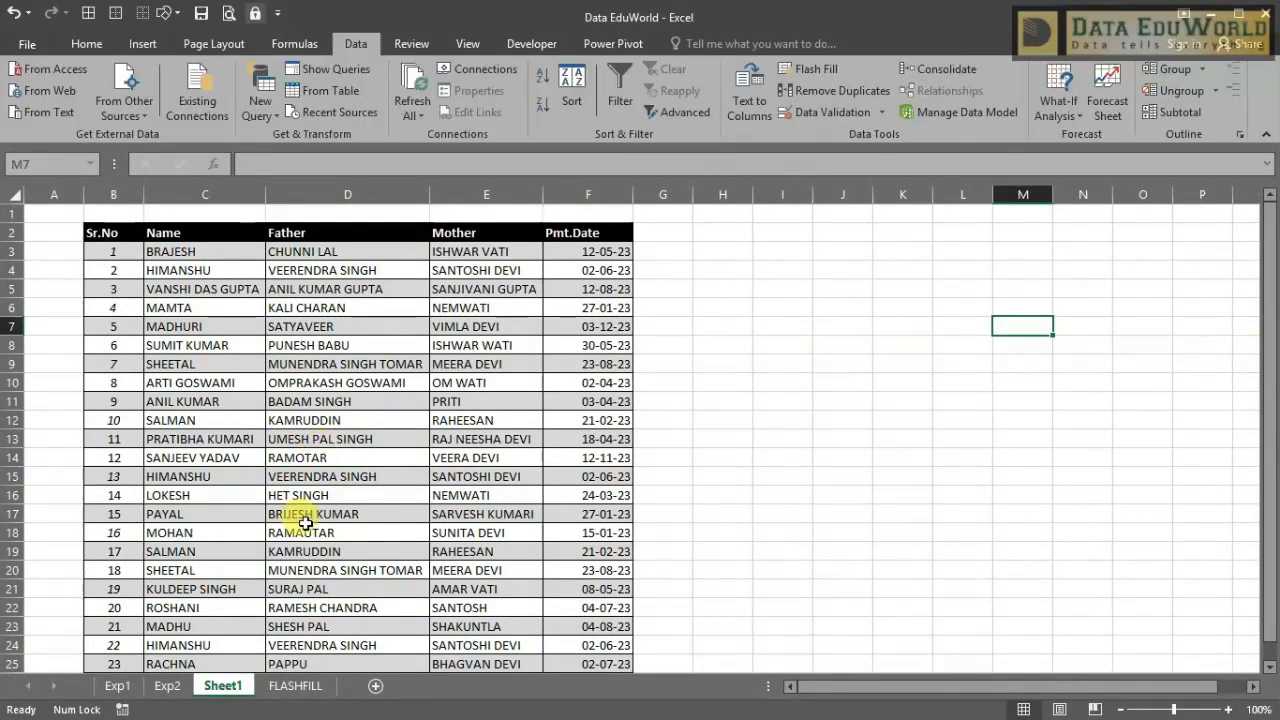
pyautogui.click(306, 526)
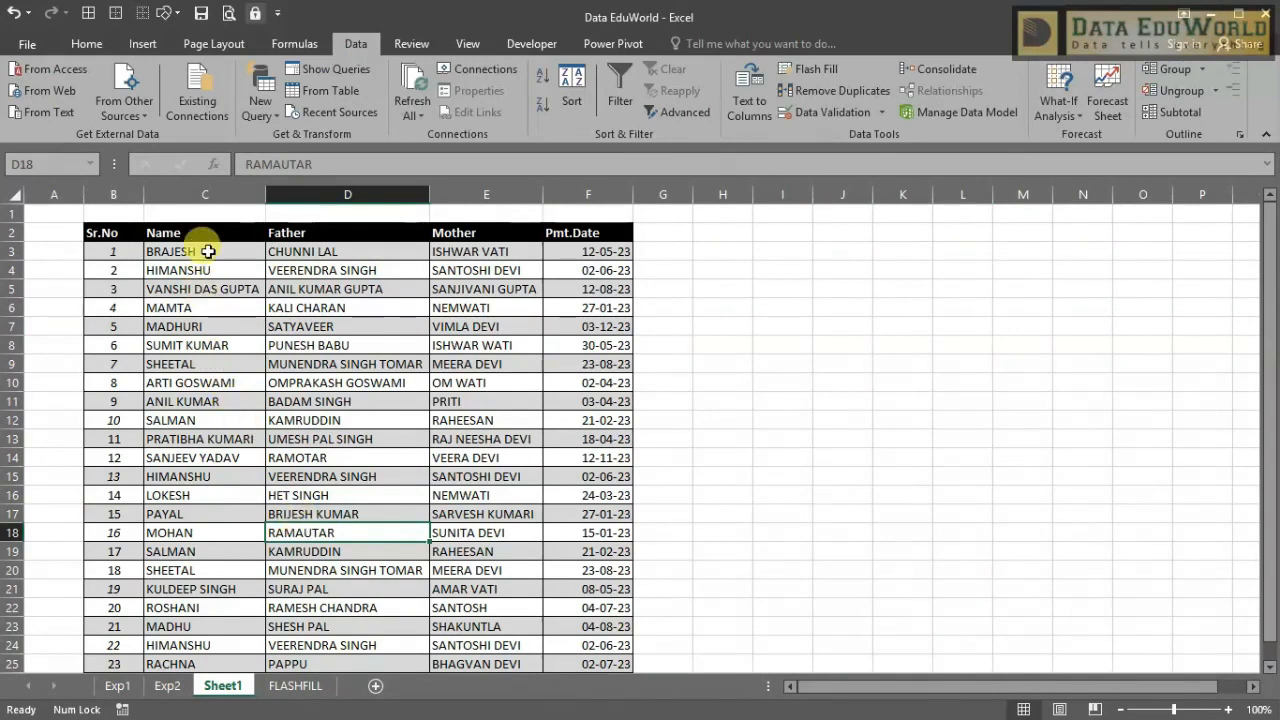
pyautogui.moveTo(206, 229); pyautogui.dragTo(209, 606)
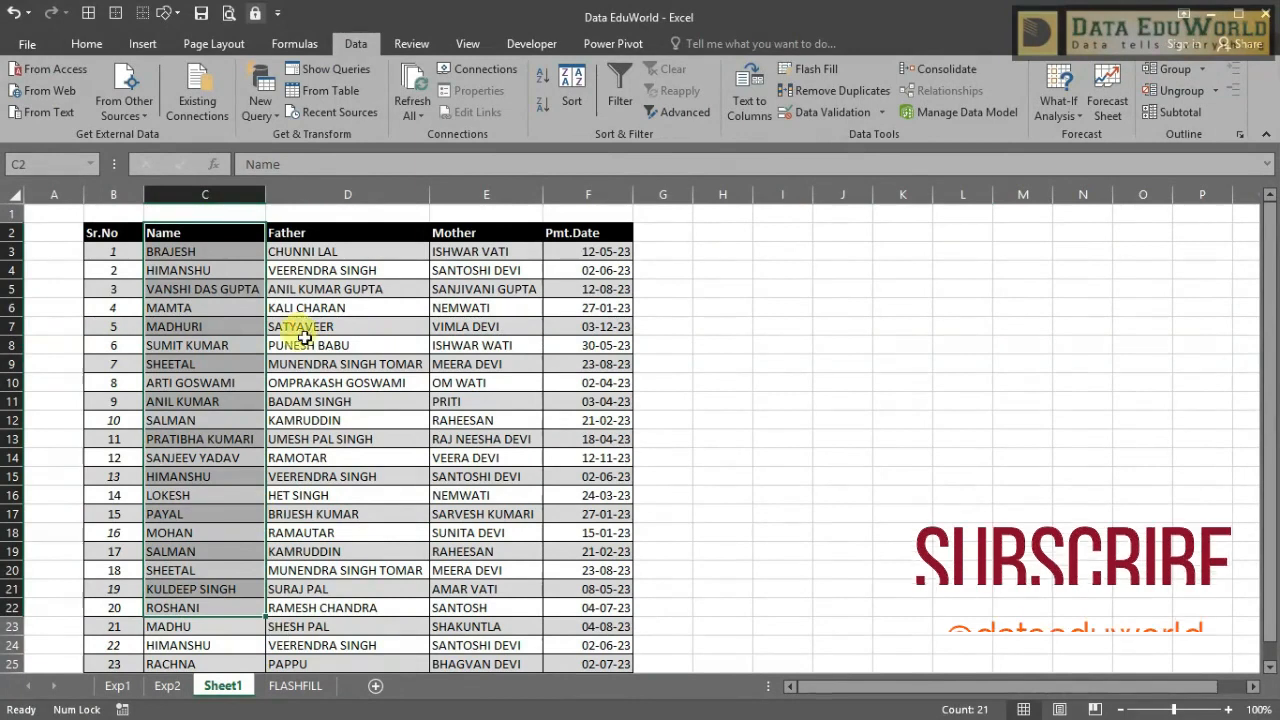
pyautogui.click(337, 188)
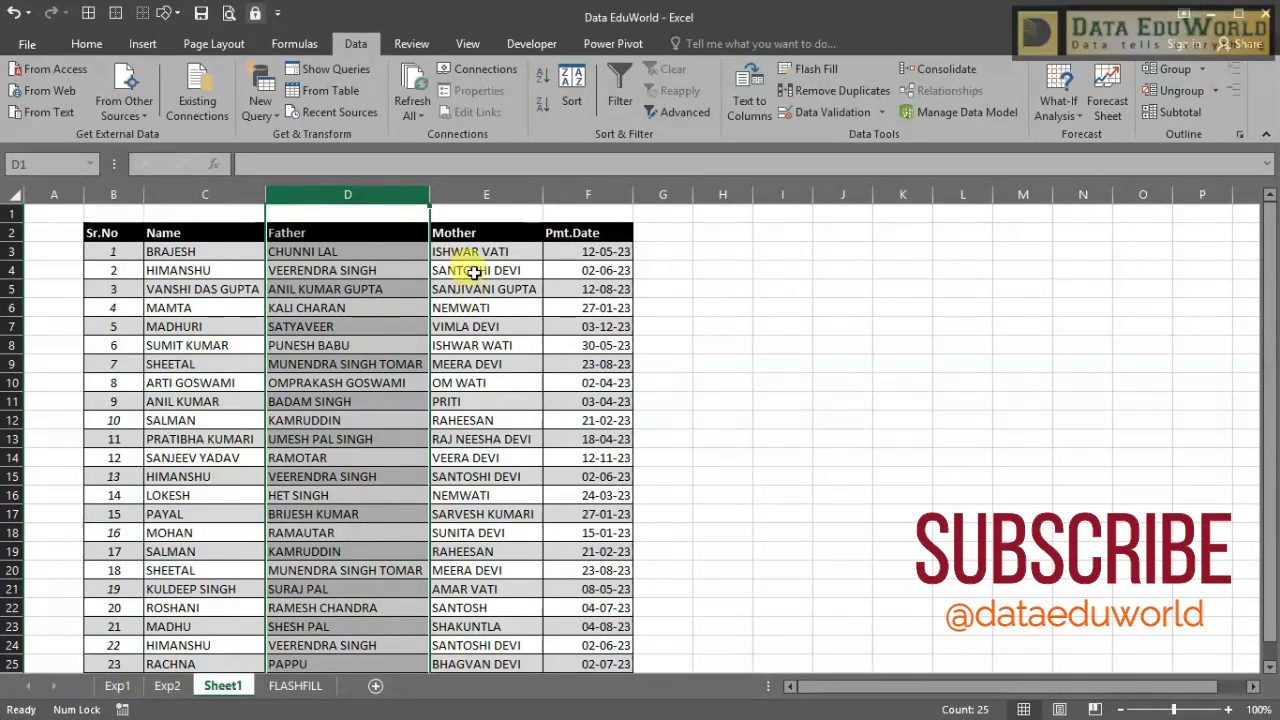
pyautogui.click(470, 190)
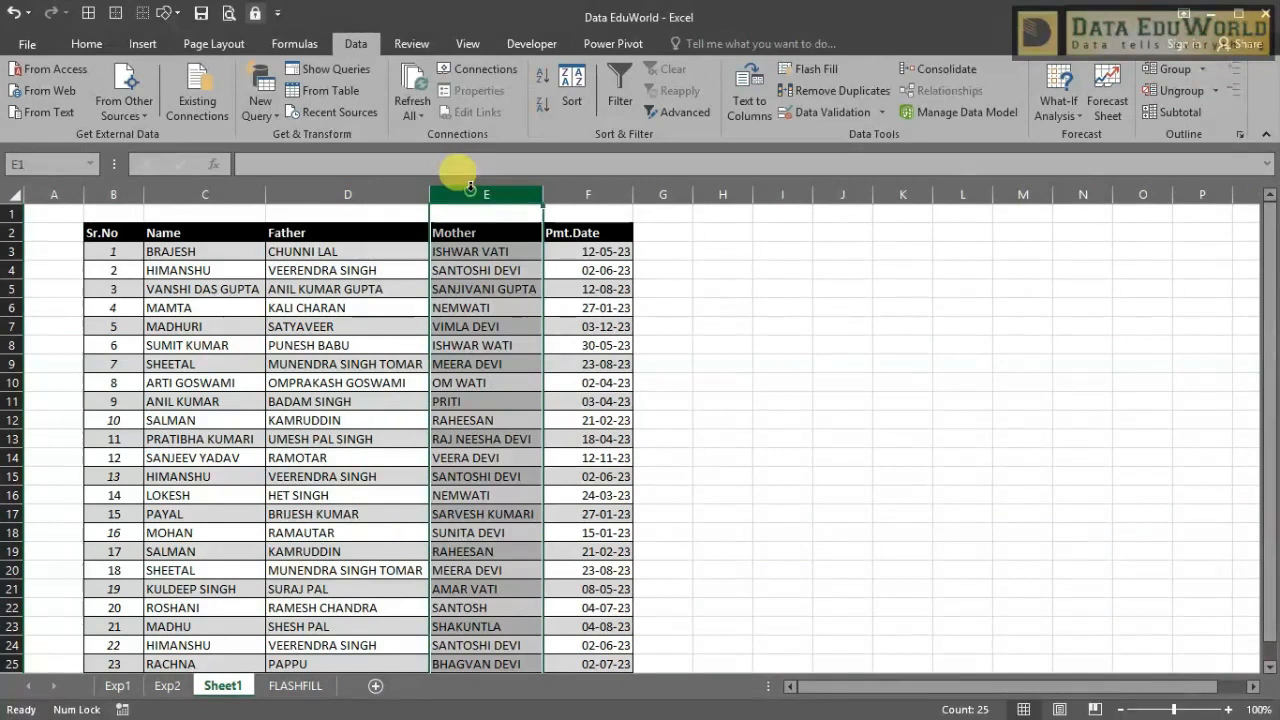
pyautogui.click(588, 184)
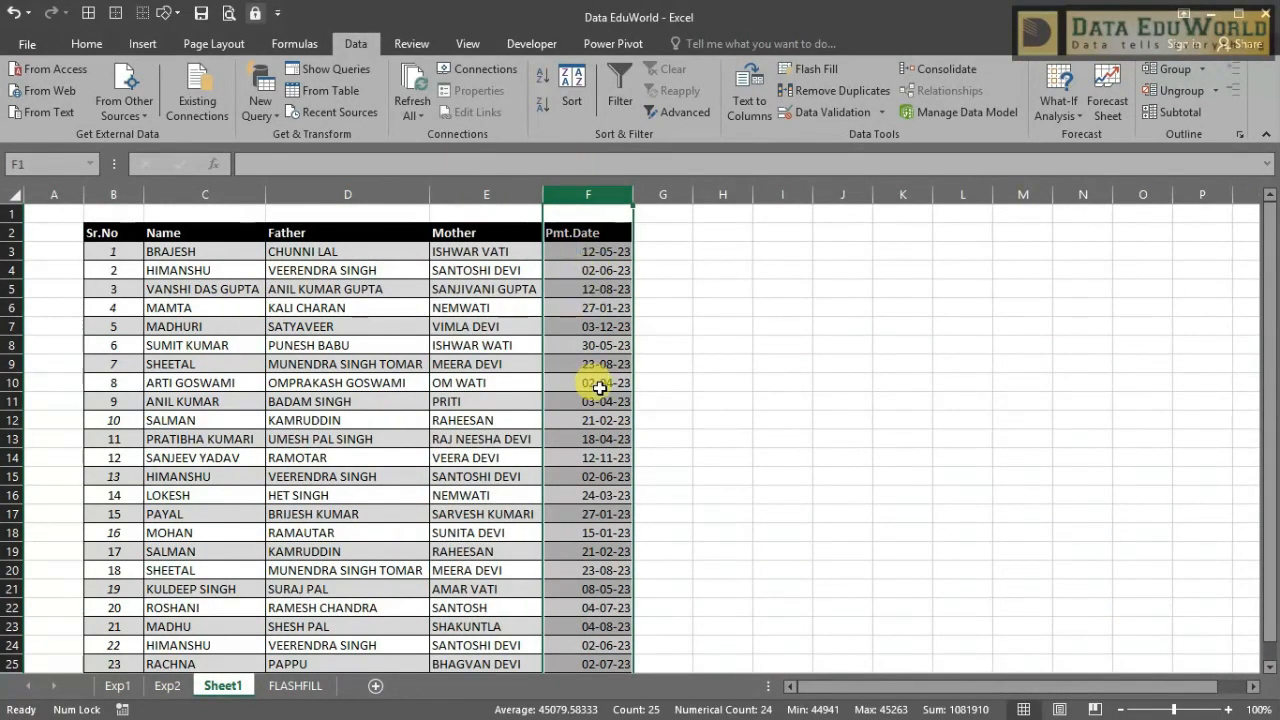
pyautogui.click(215, 345)
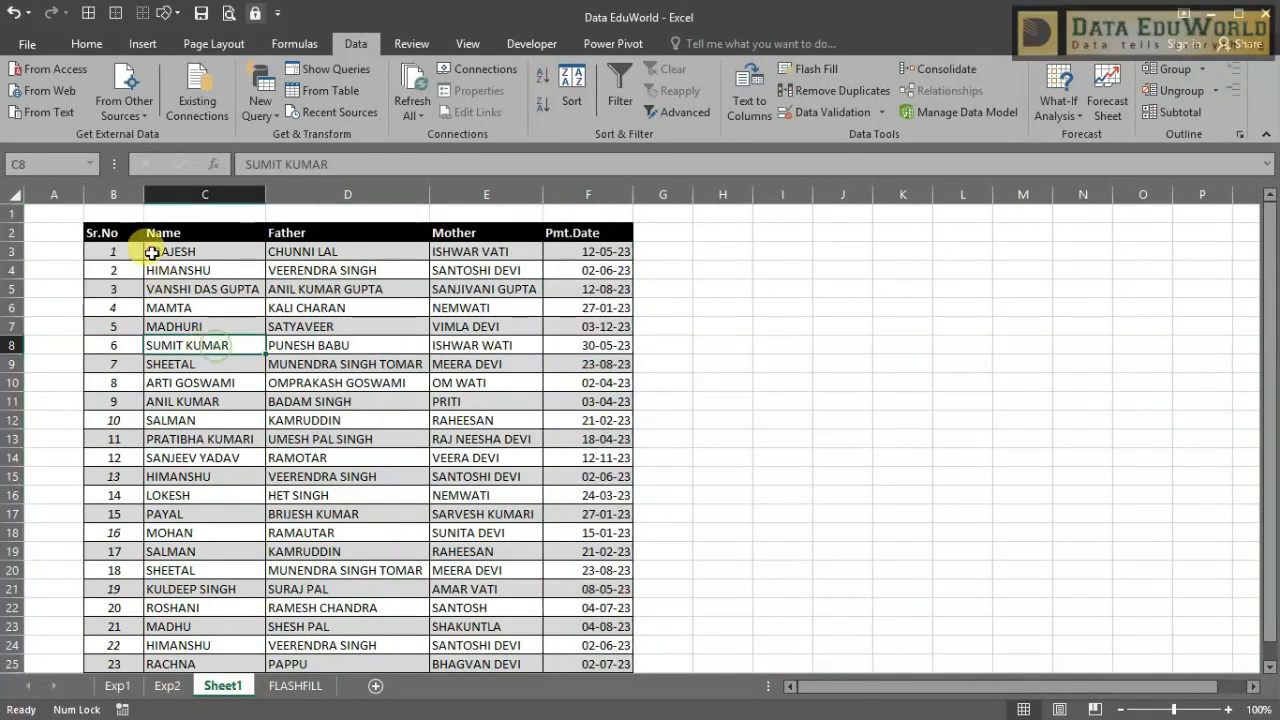
# Review the Sr.No column down to the last record and check the count of entries in C3:C26 of the Name column
pyautogui.click(119, 192)
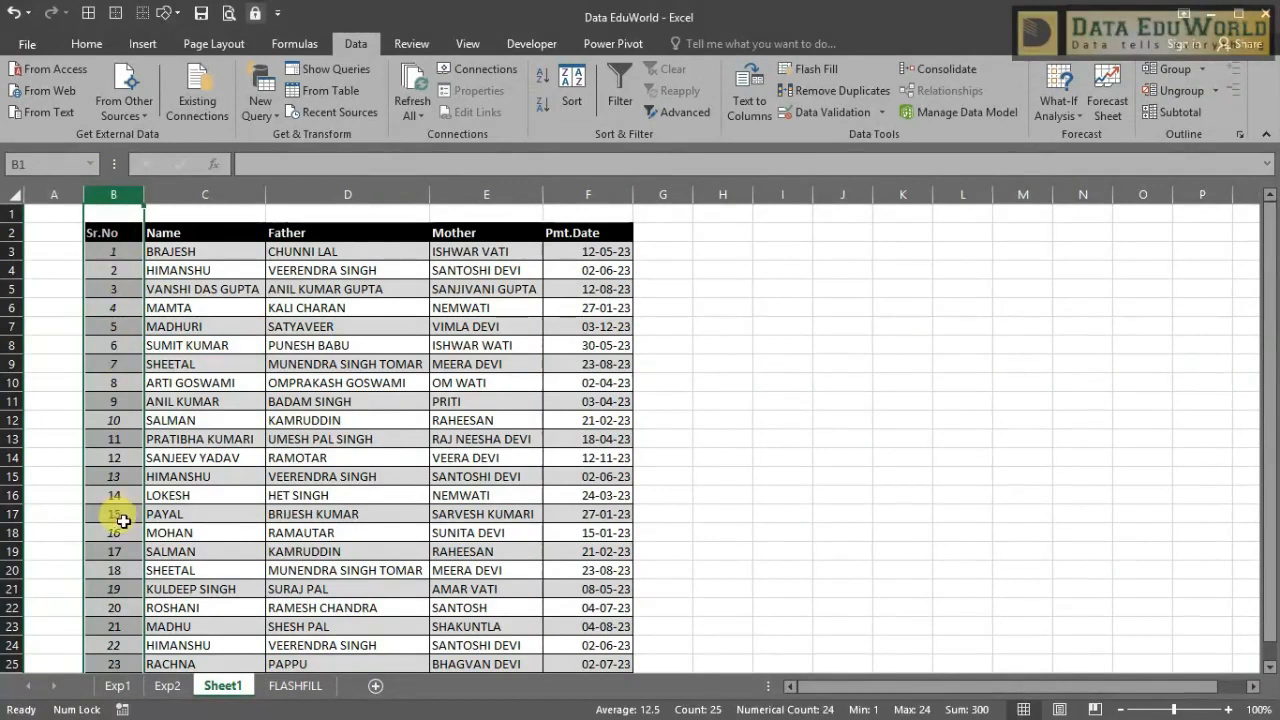
pyautogui.scroll(-2, 122, 524)
pyautogui.scroll(2, 122, 524)
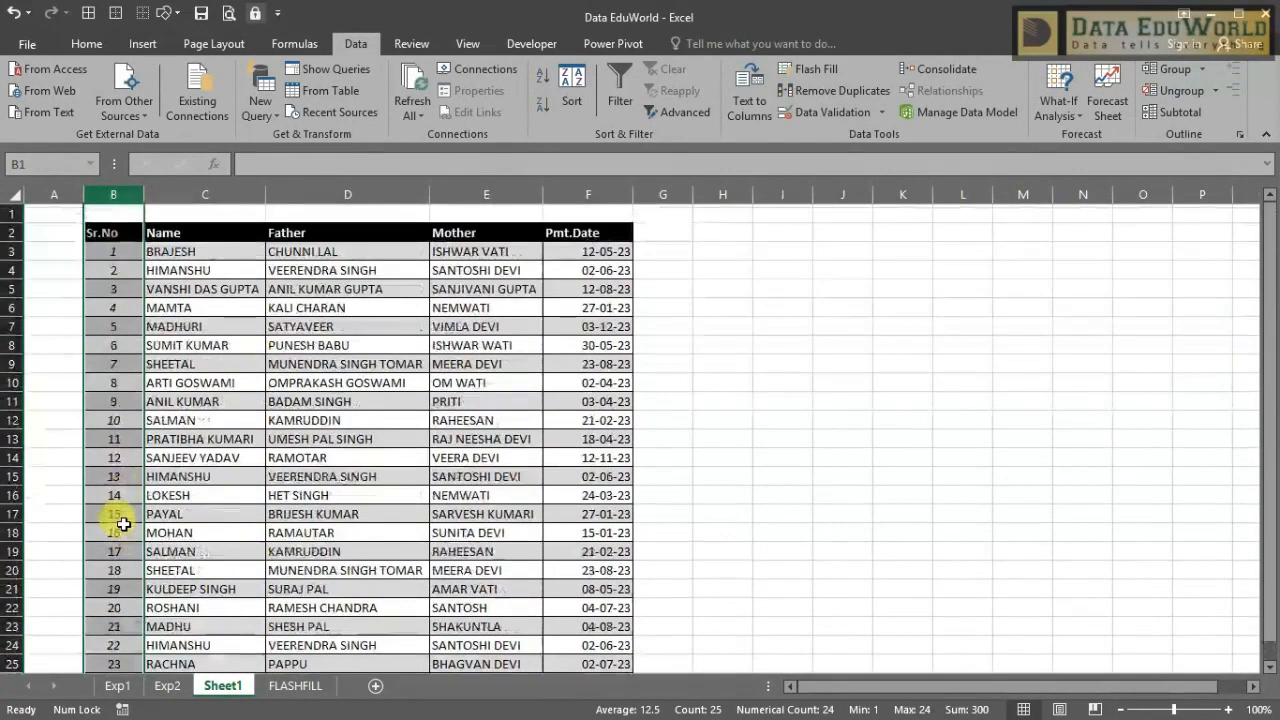
pyautogui.scroll(-1, 122, 524)
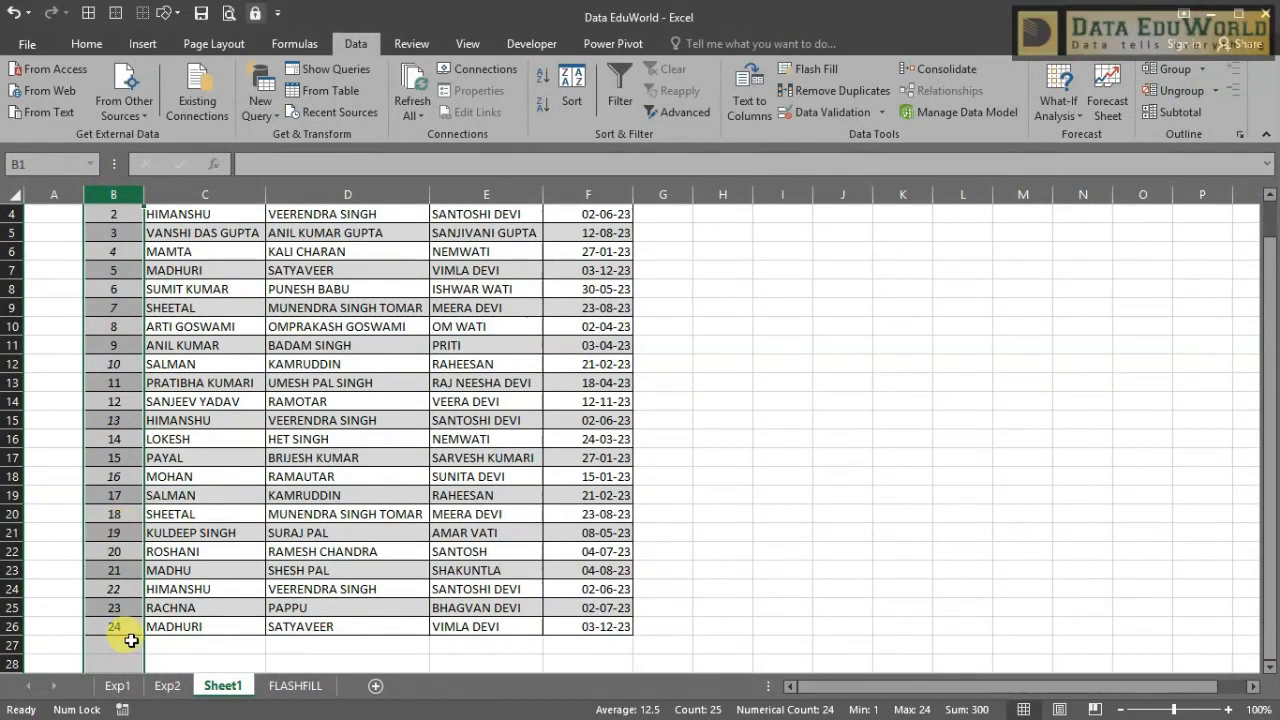
pyautogui.scroll(1, 131, 640)
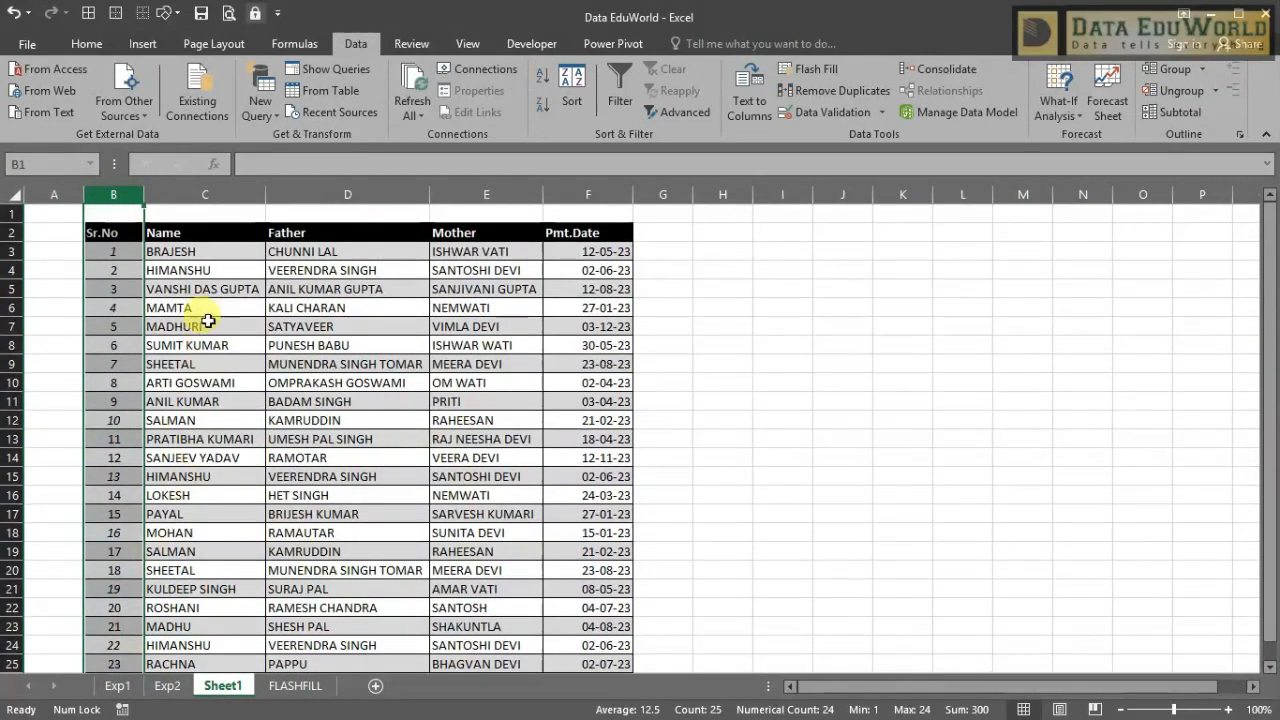
pyautogui.moveTo(210, 248); pyautogui.dragTo(229, 624)
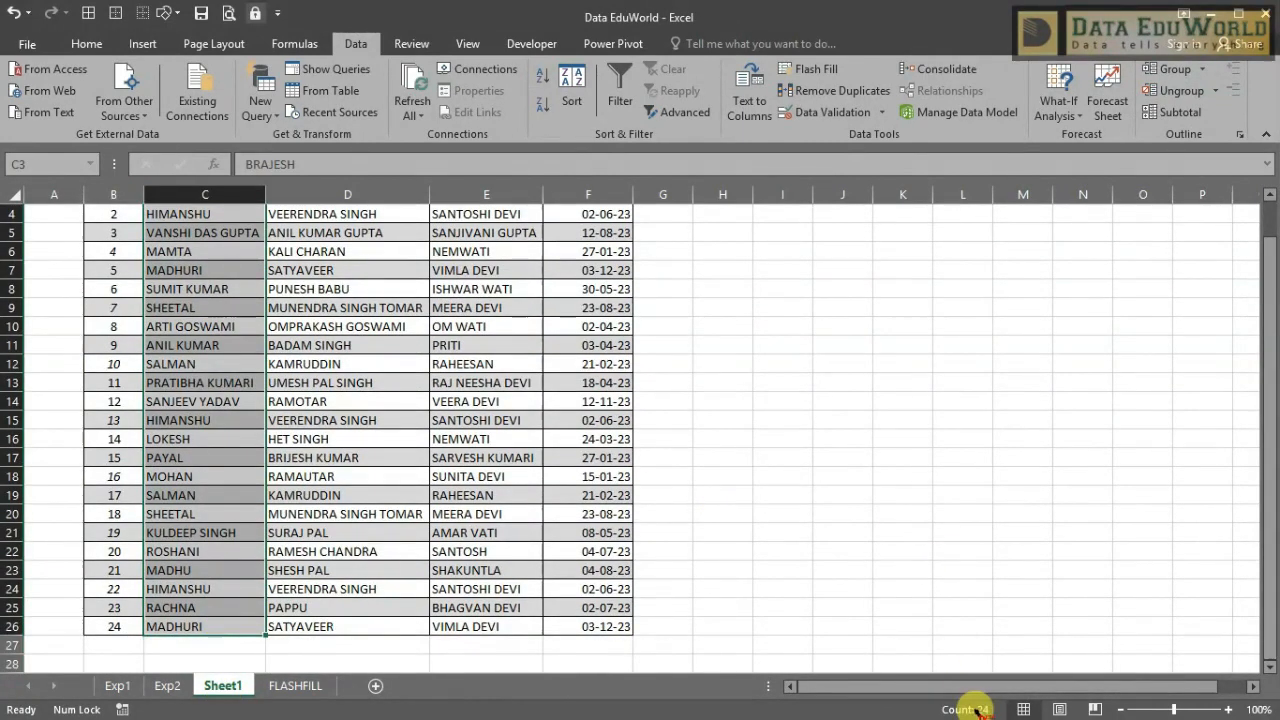
pyautogui.press('ctrl')
pyautogui.press('ctrl')
pyautogui.press('ctrl')
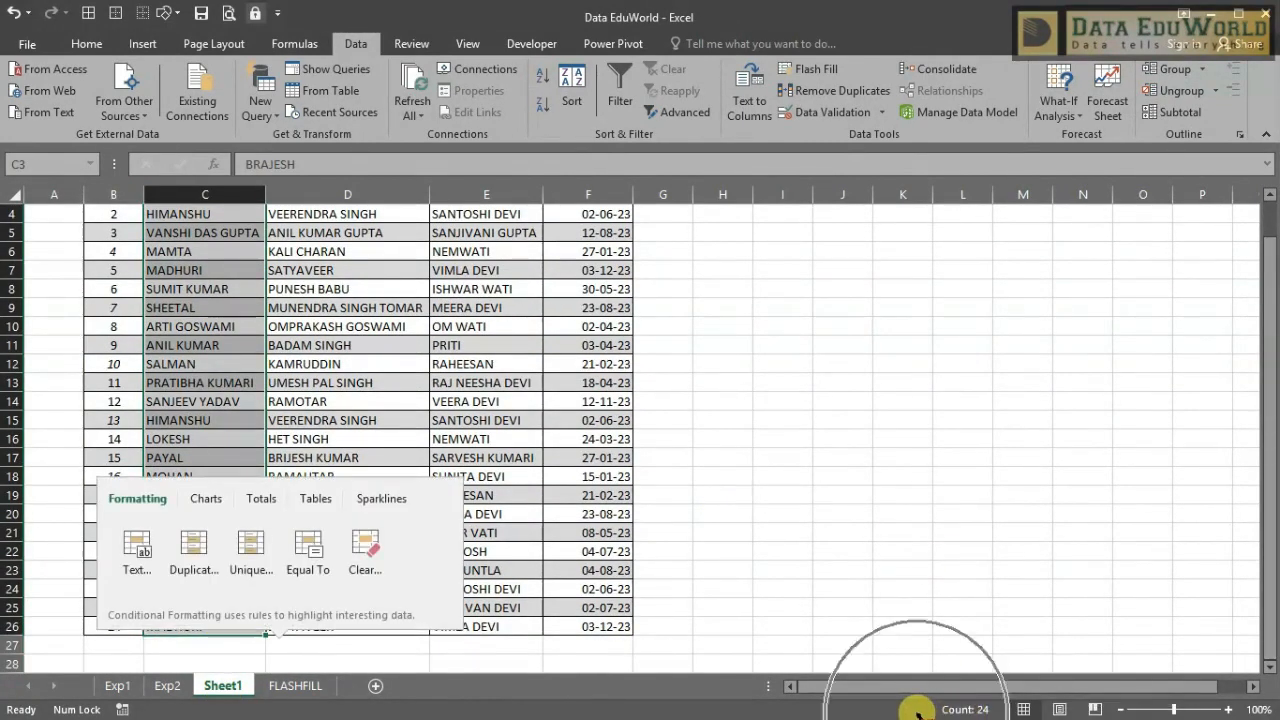
pyautogui.scroll(1, 667, 440)
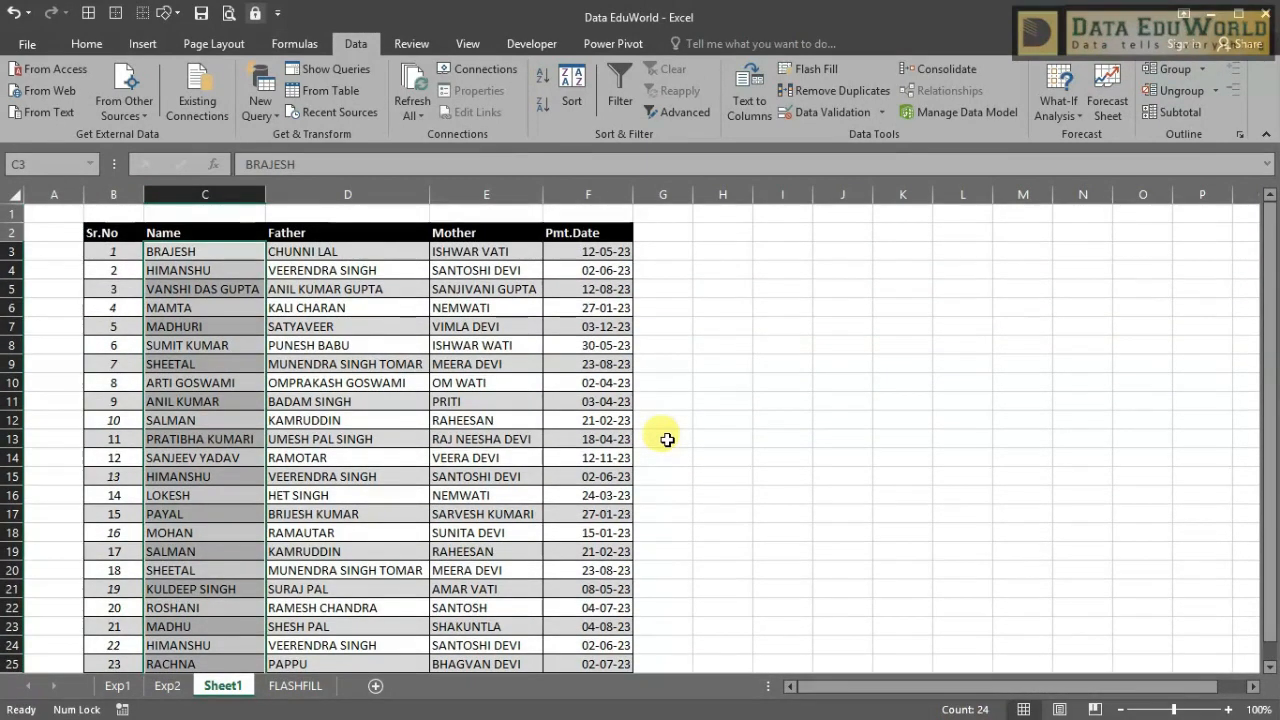
# Try Remove Duplicates on the Name column C2:C26 only, continuing with the current selection, and undo the removal
pyautogui.click(337, 323)
pyautogui.moveTo(251, 224); pyautogui.dragTo(231, 608)
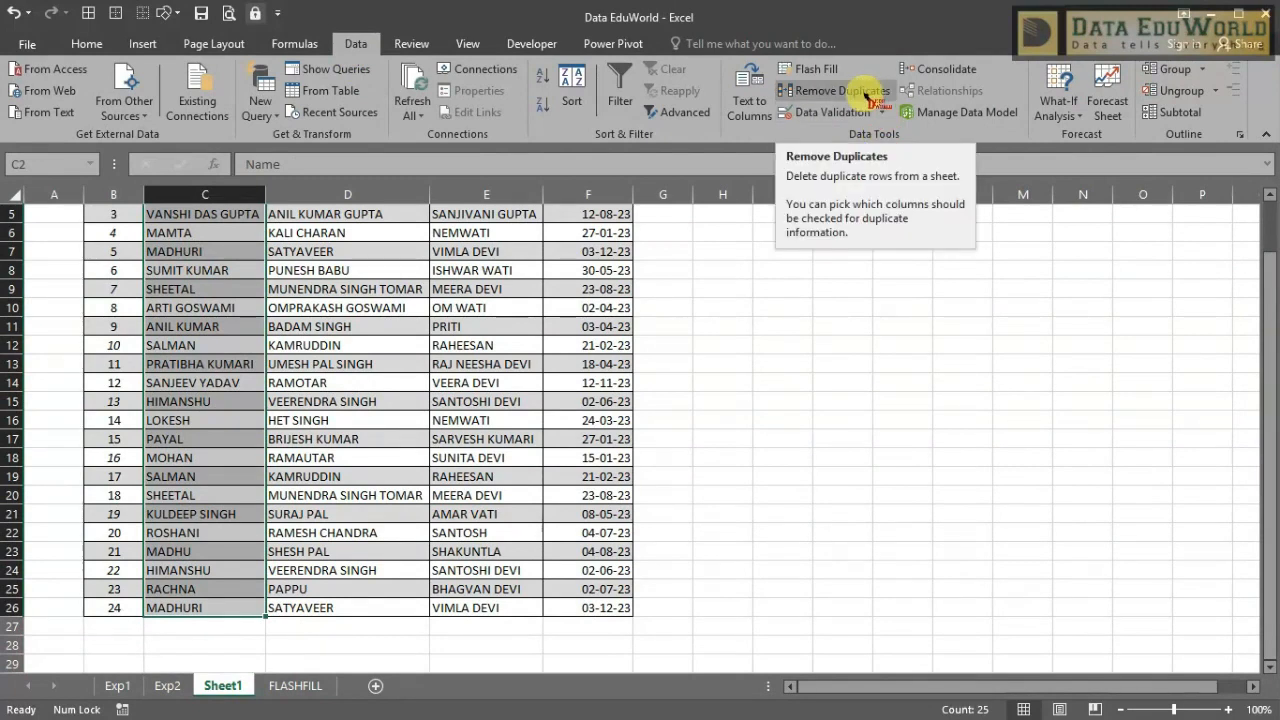
pyautogui.click(866, 94)
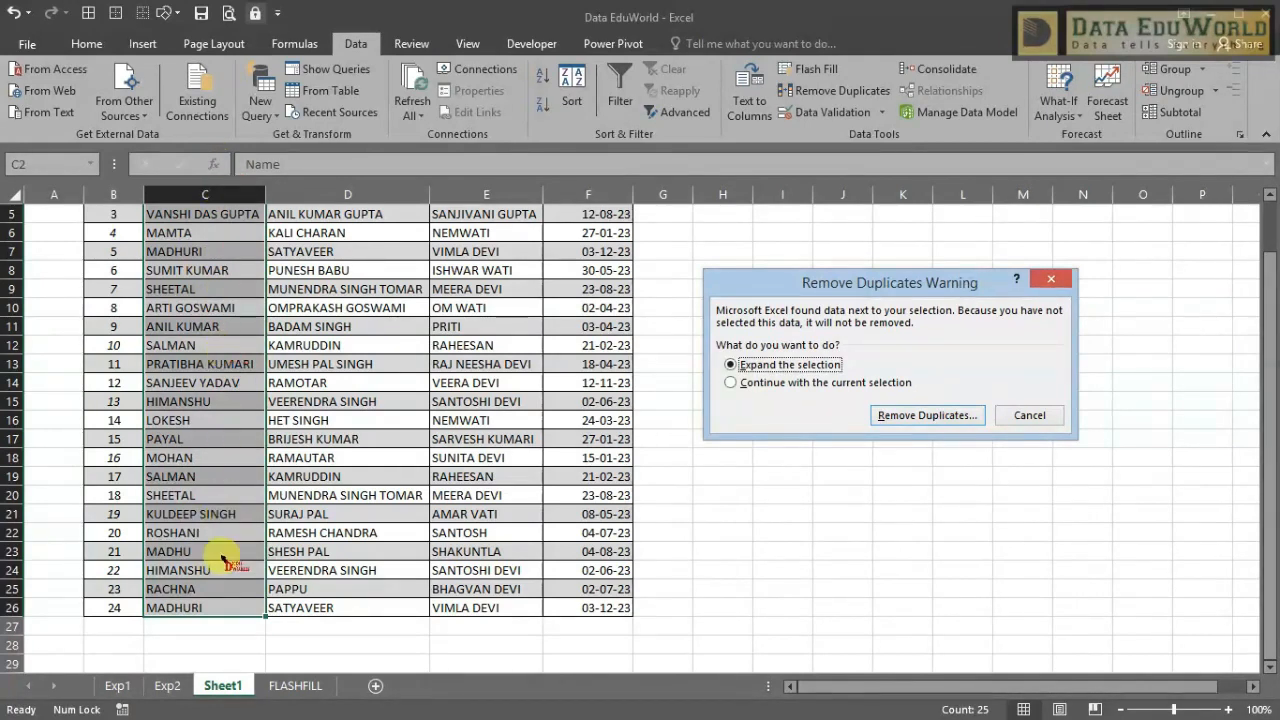
pyautogui.click(731, 383)
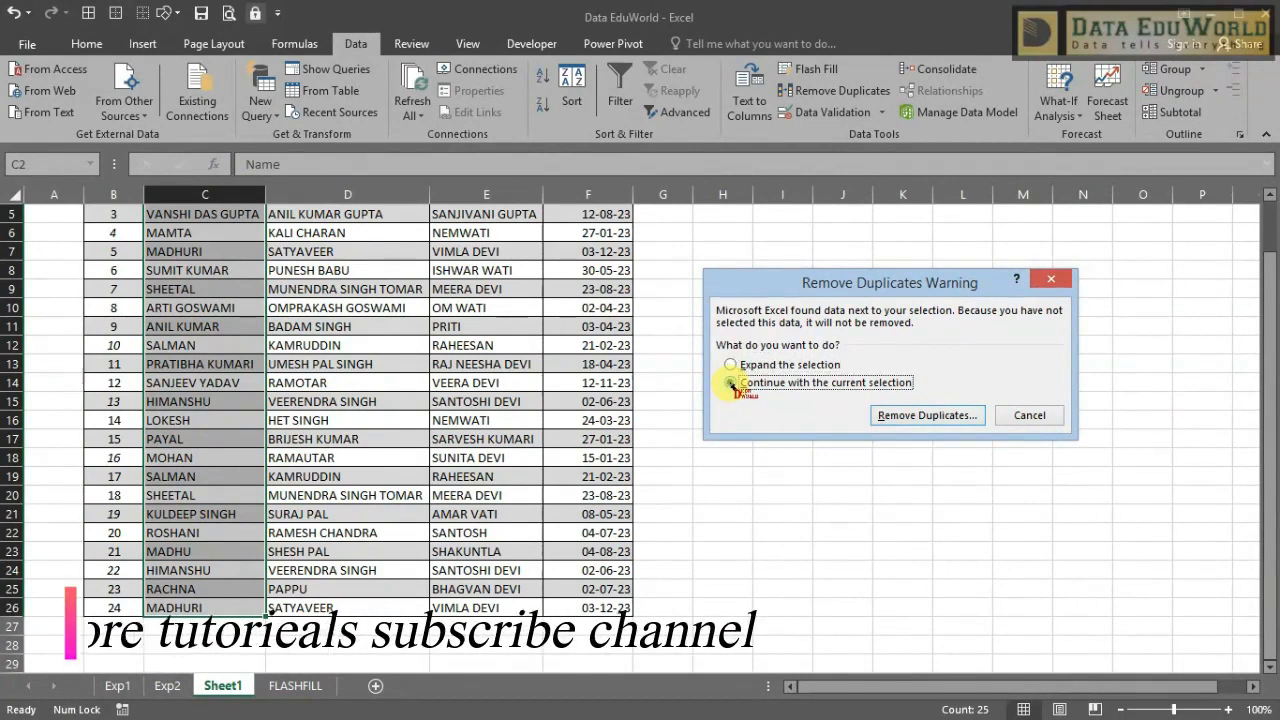
pyautogui.click(910, 418)
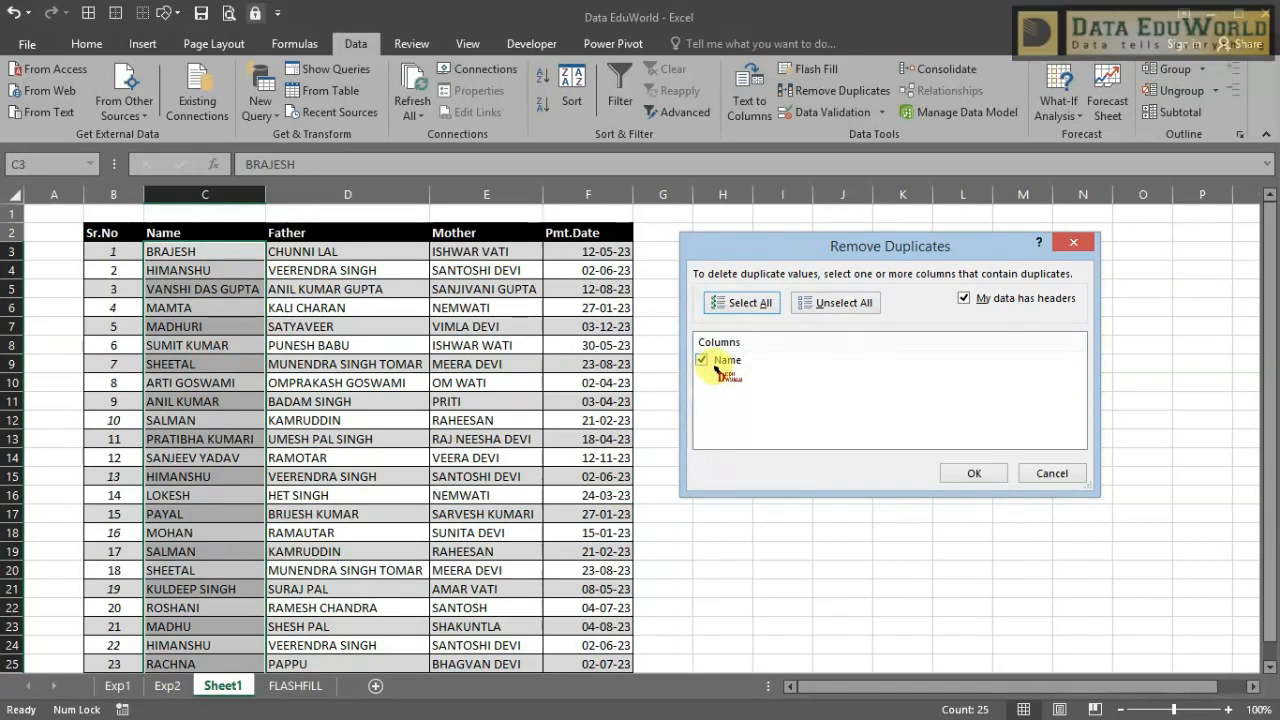
pyautogui.click(976, 475)
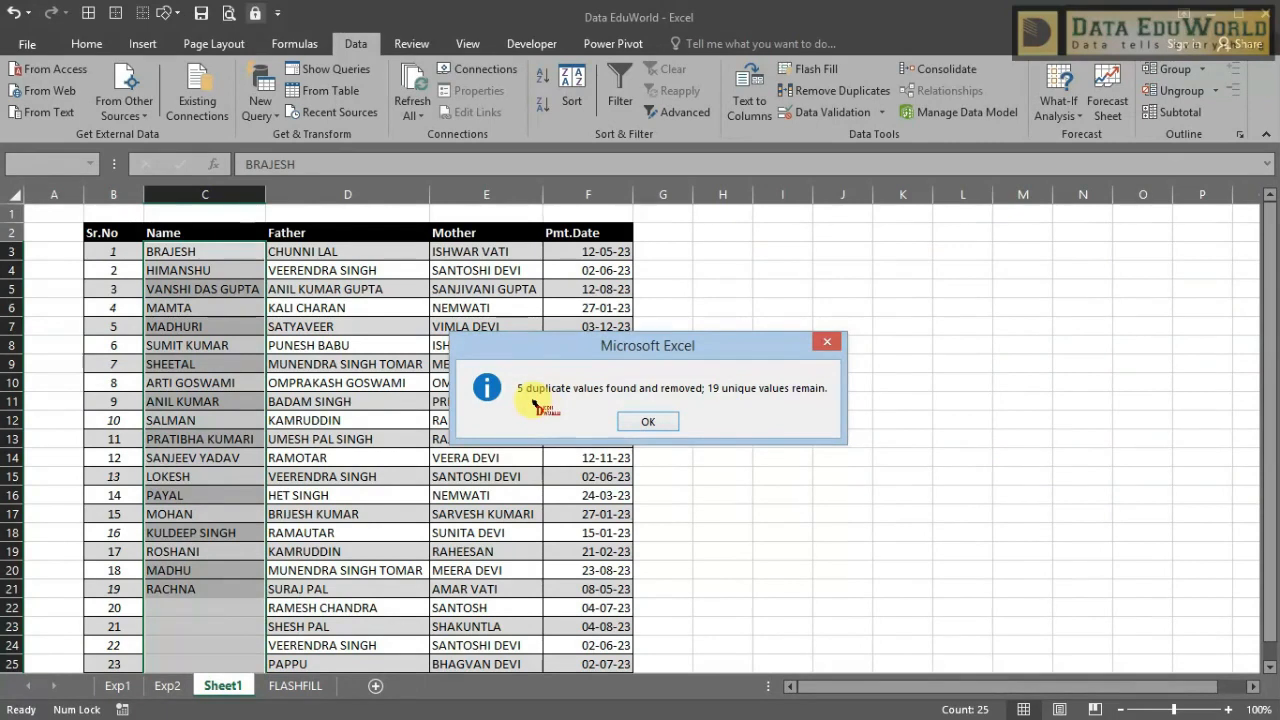
pyautogui.click(652, 421)
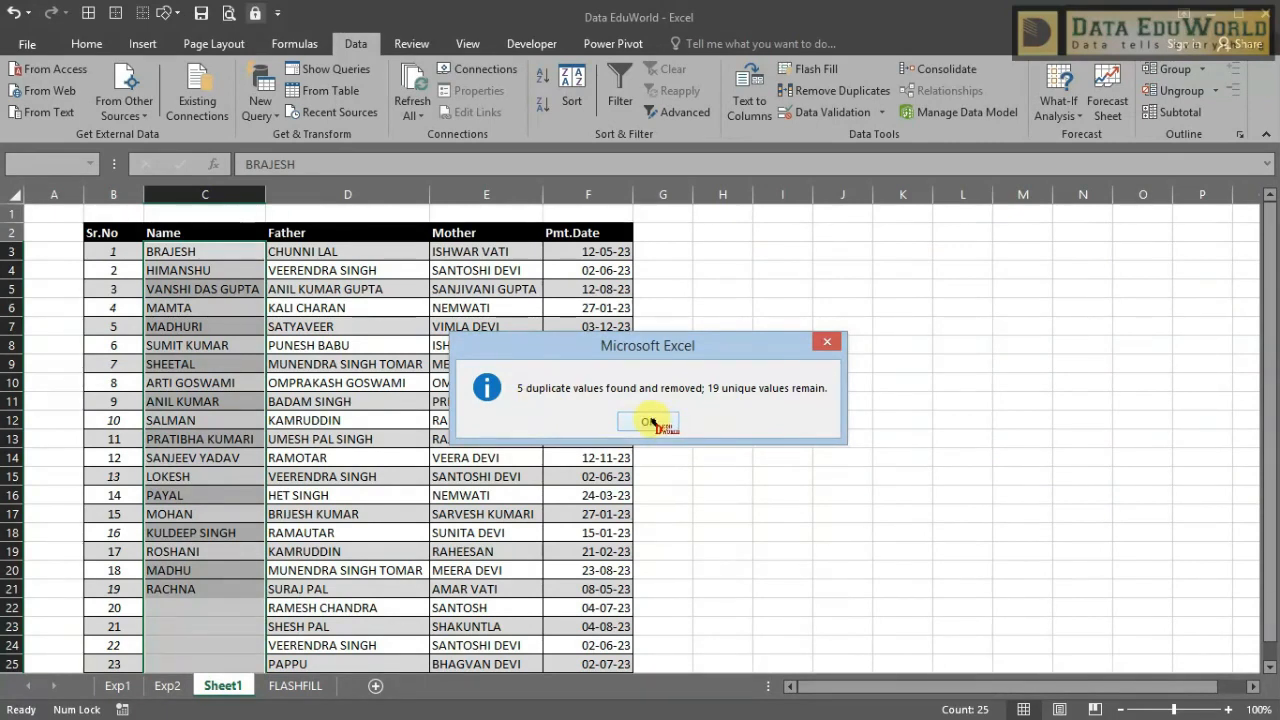
pyautogui.click(652, 421)
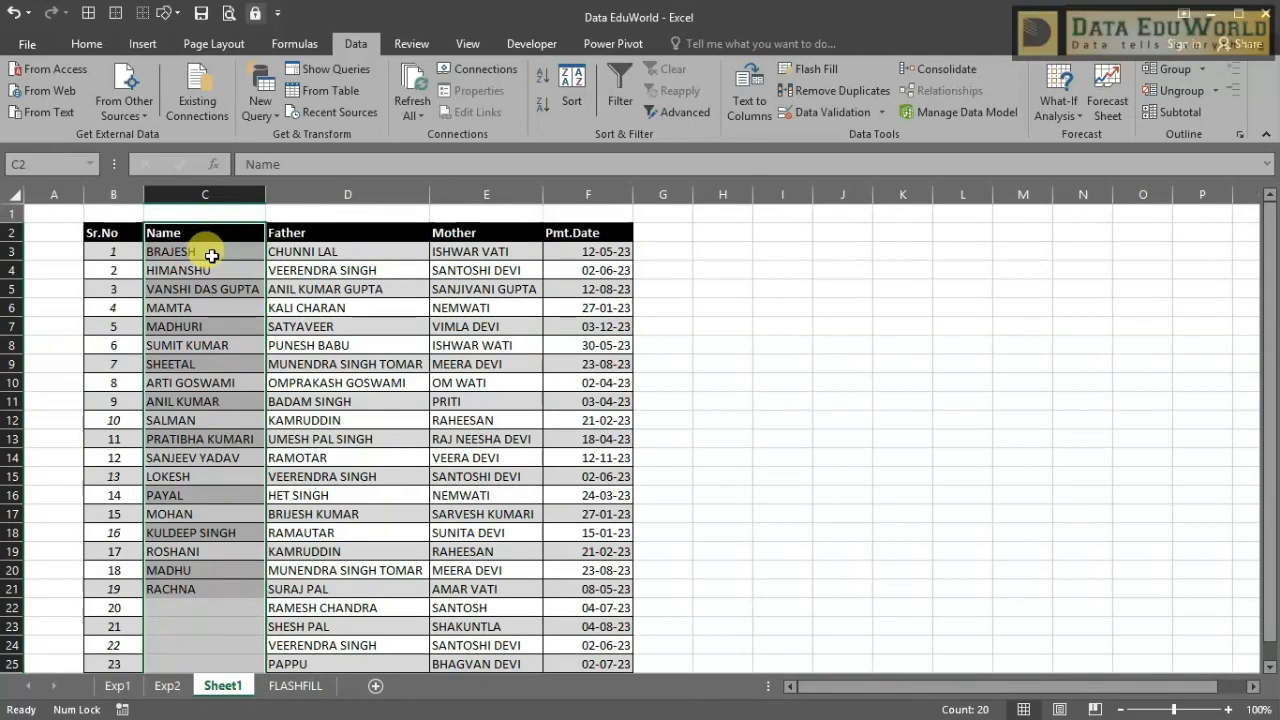
pyautogui.hotkey('ctrl', 'z')
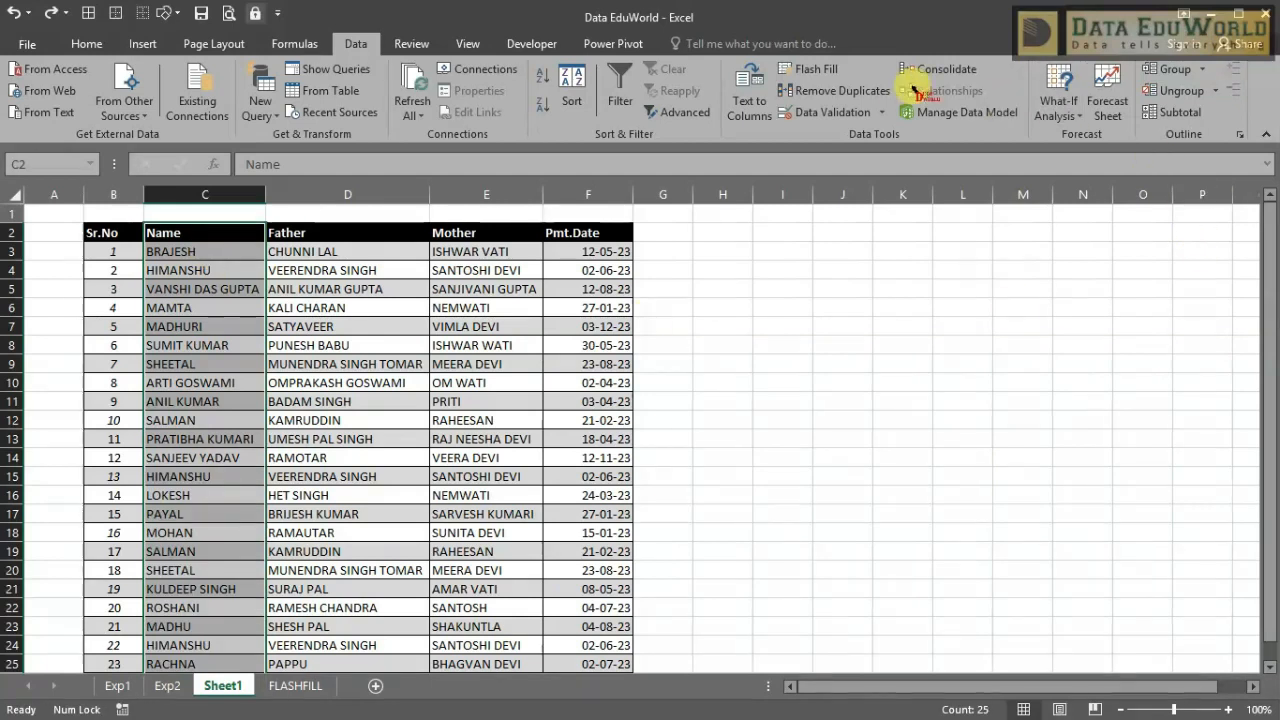
# Remove duplicate records across the whole table by expanding the selection and comparing every column except Sr.No
pyautogui.click(868, 88)
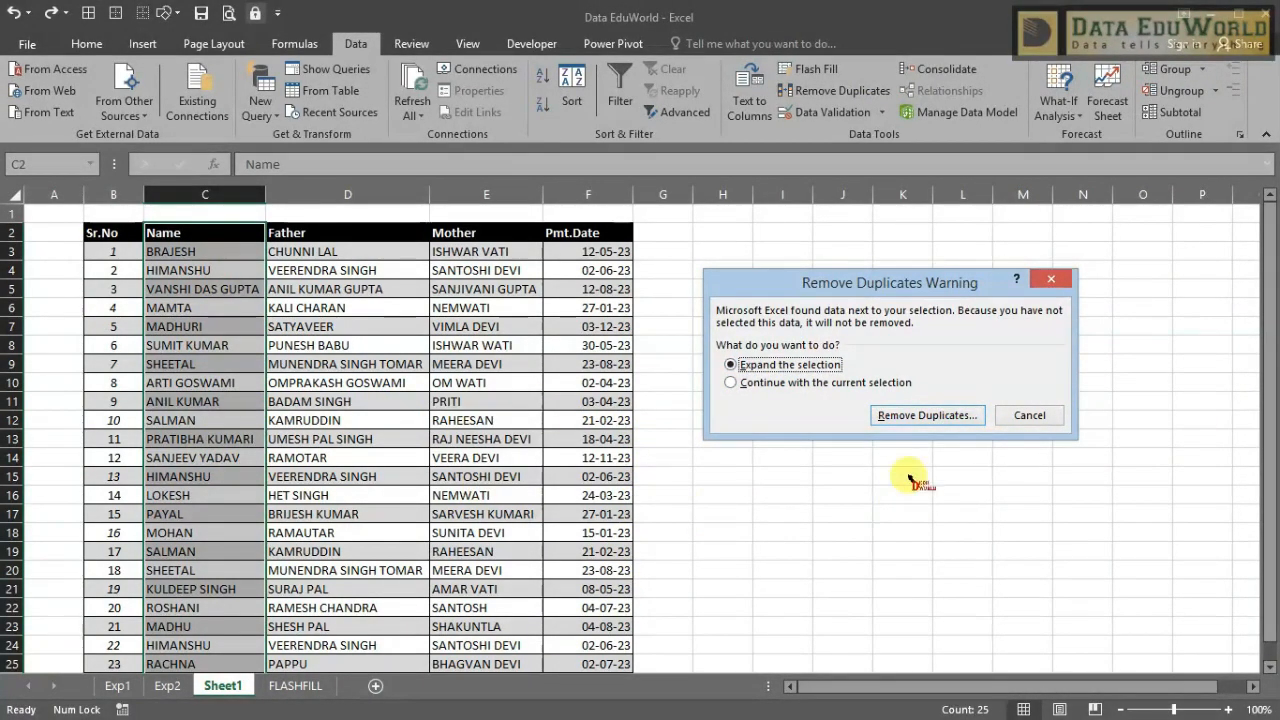
pyautogui.click(911, 413)
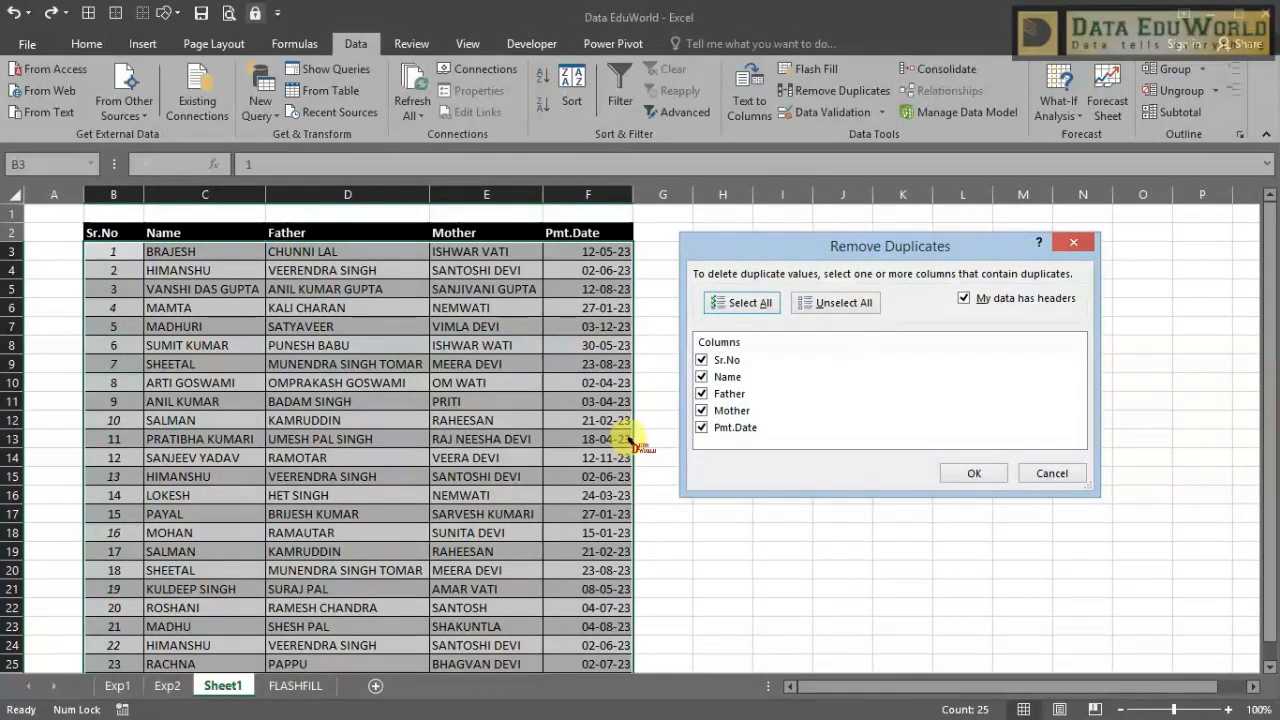
pyautogui.click(703, 360)
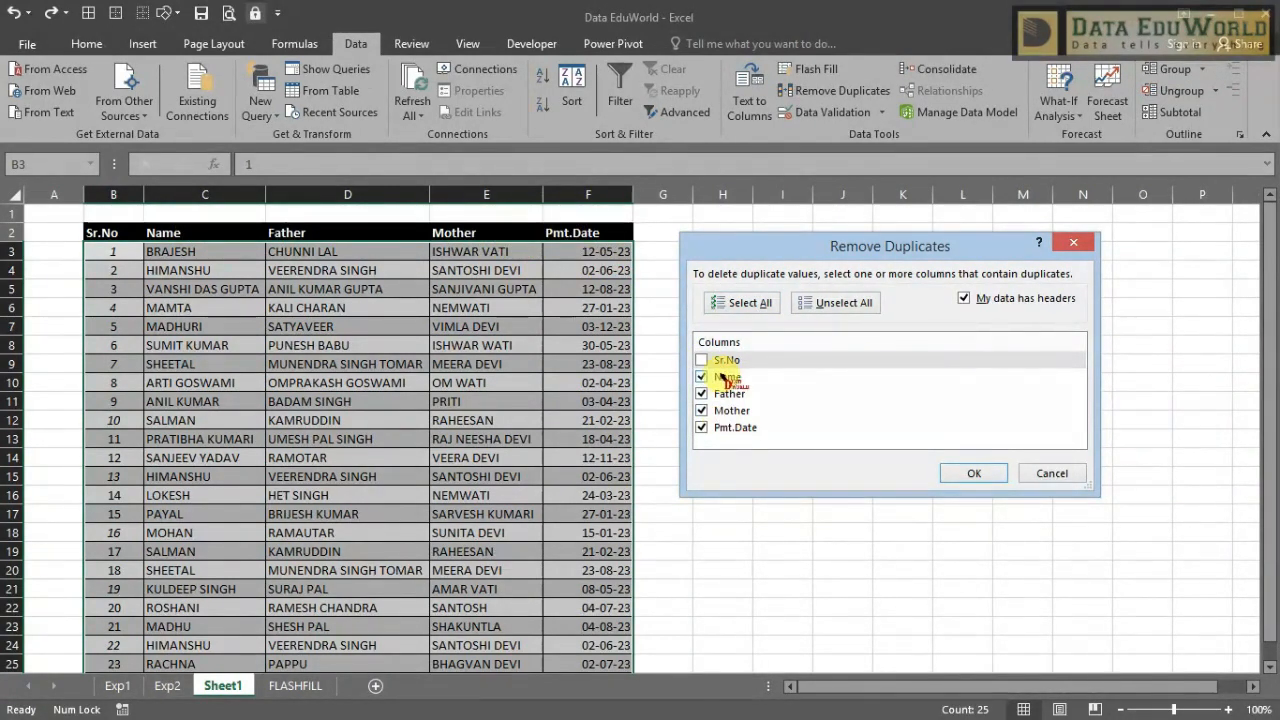
pyautogui.click(966, 475)
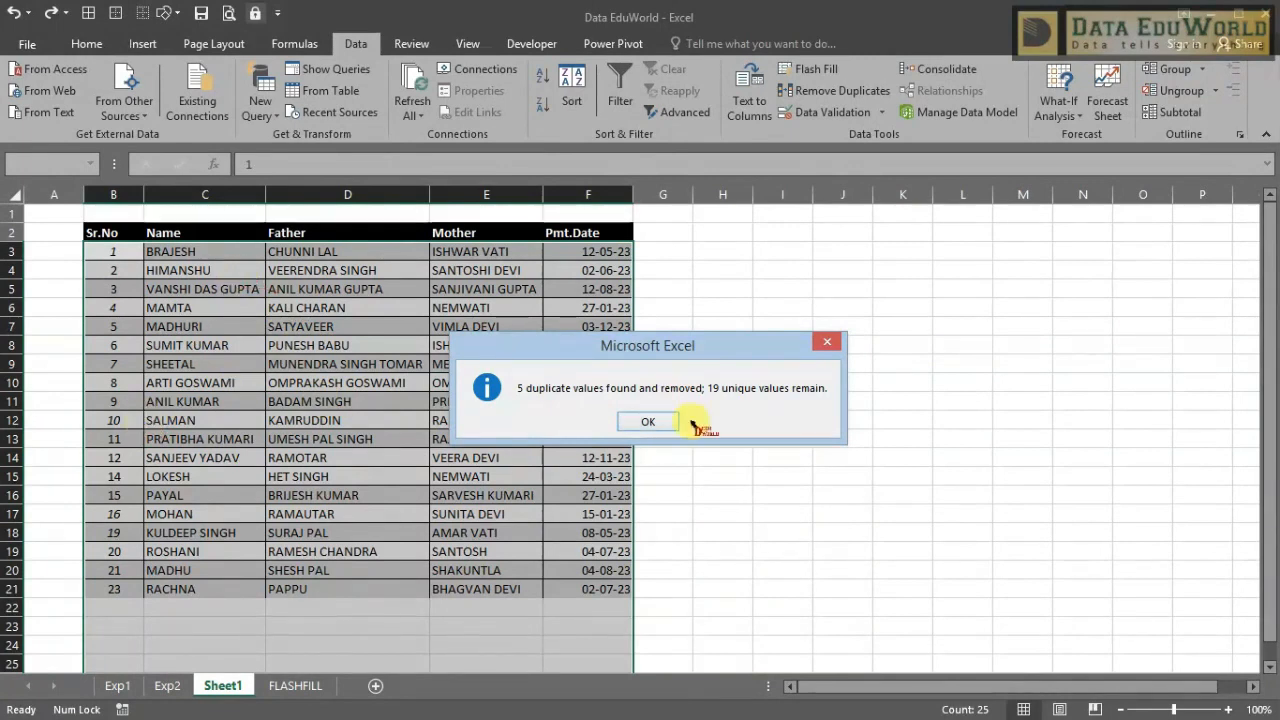
pyautogui.click(641, 423)
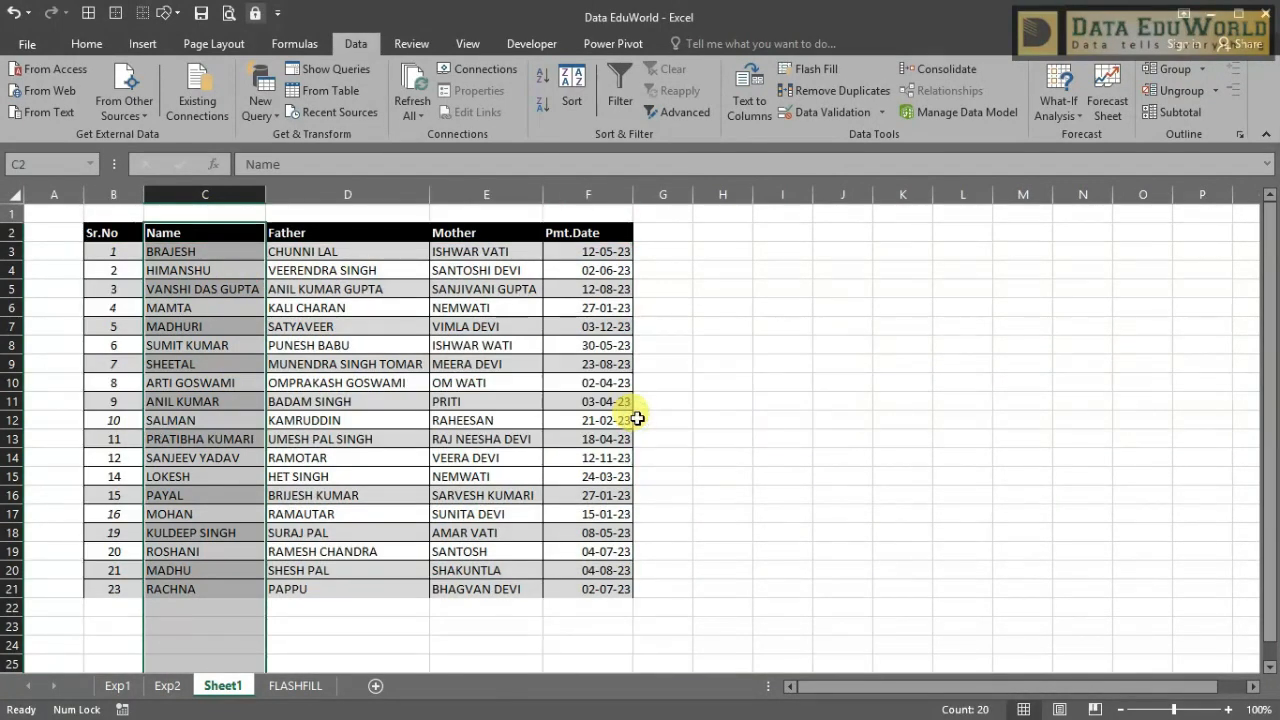
# Examine the Sr.No column of the deduplicated table for gaps in the numbering, checking B17:B18, B20:B21 and B14:B15
pyautogui.click(638, 419)
pyautogui.click(499, 385)
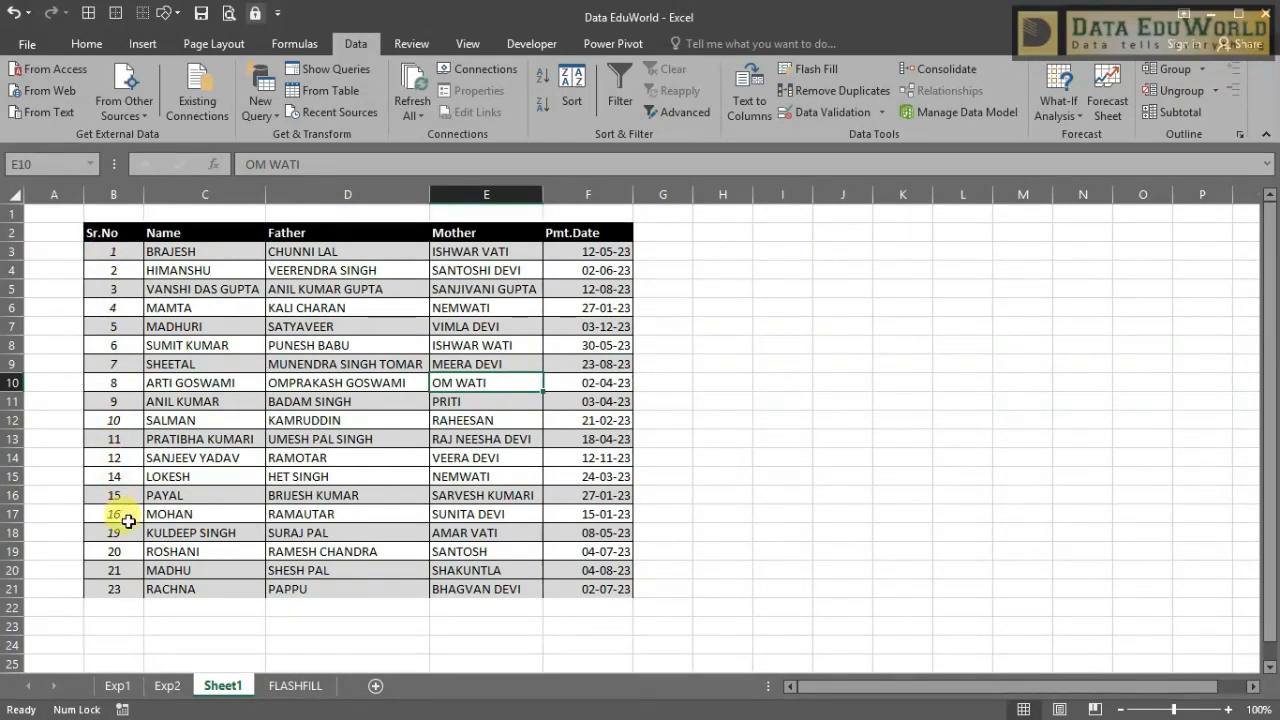
pyautogui.moveTo(124, 518); pyautogui.dragTo(130, 530)
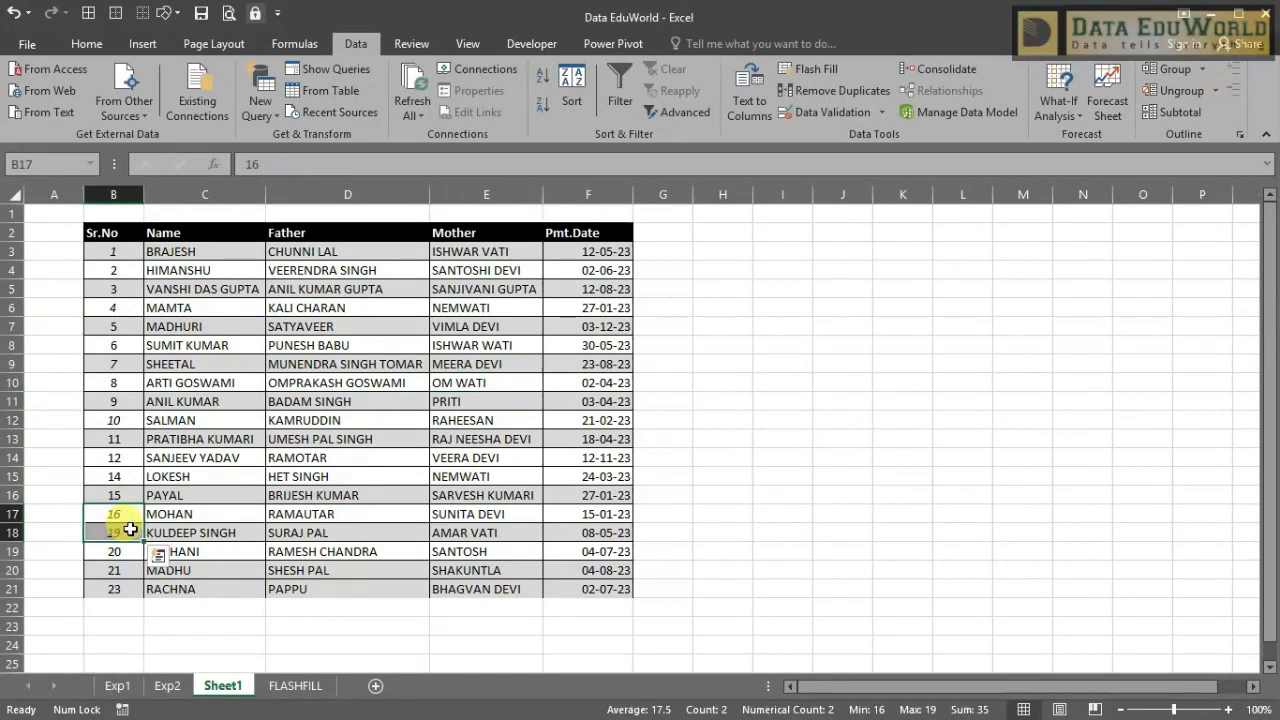
pyautogui.click(134, 573)
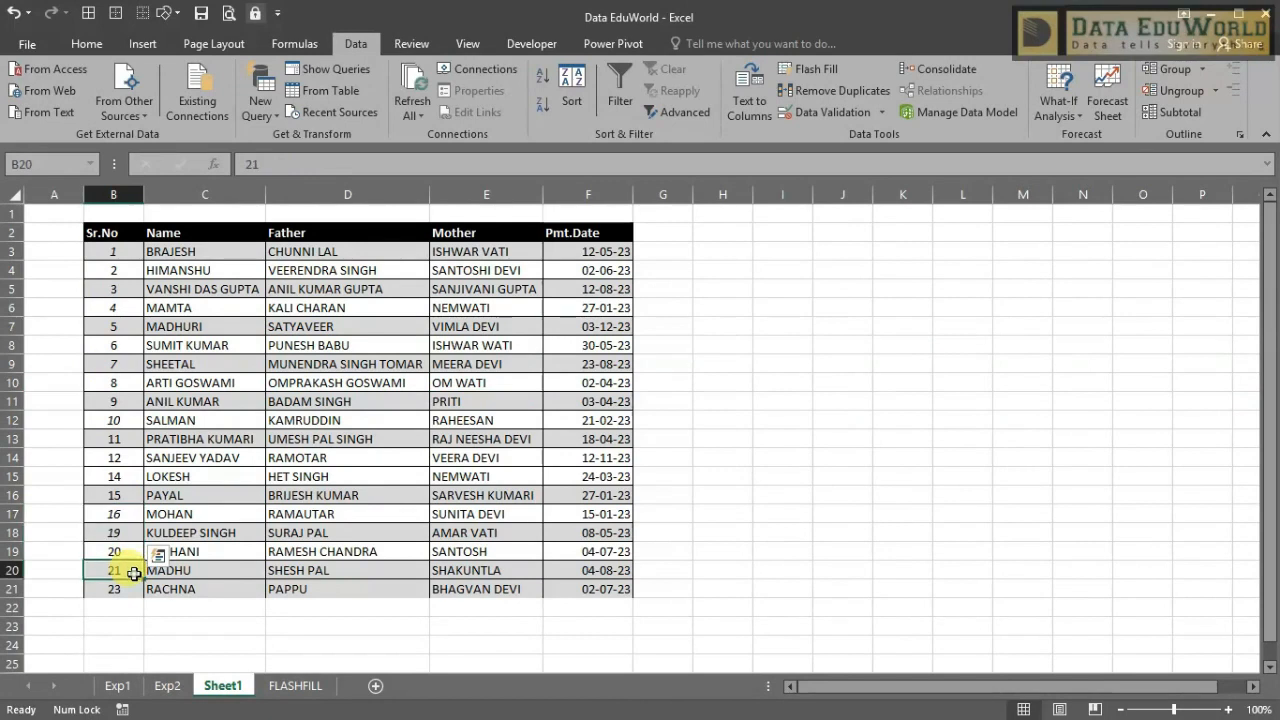
pyautogui.moveTo(134, 573); pyautogui.dragTo(131, 593)
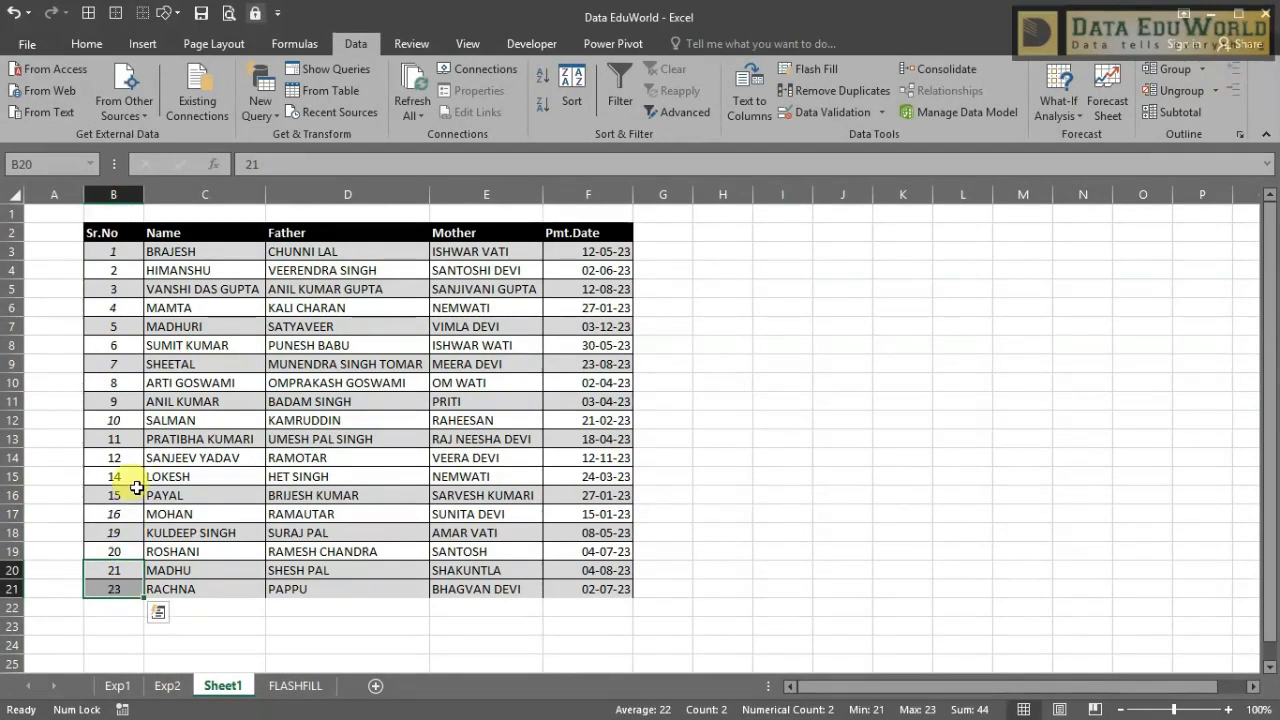
pyautogui.moveTo(134, 461); pyautogui.dragTo(133, 469)
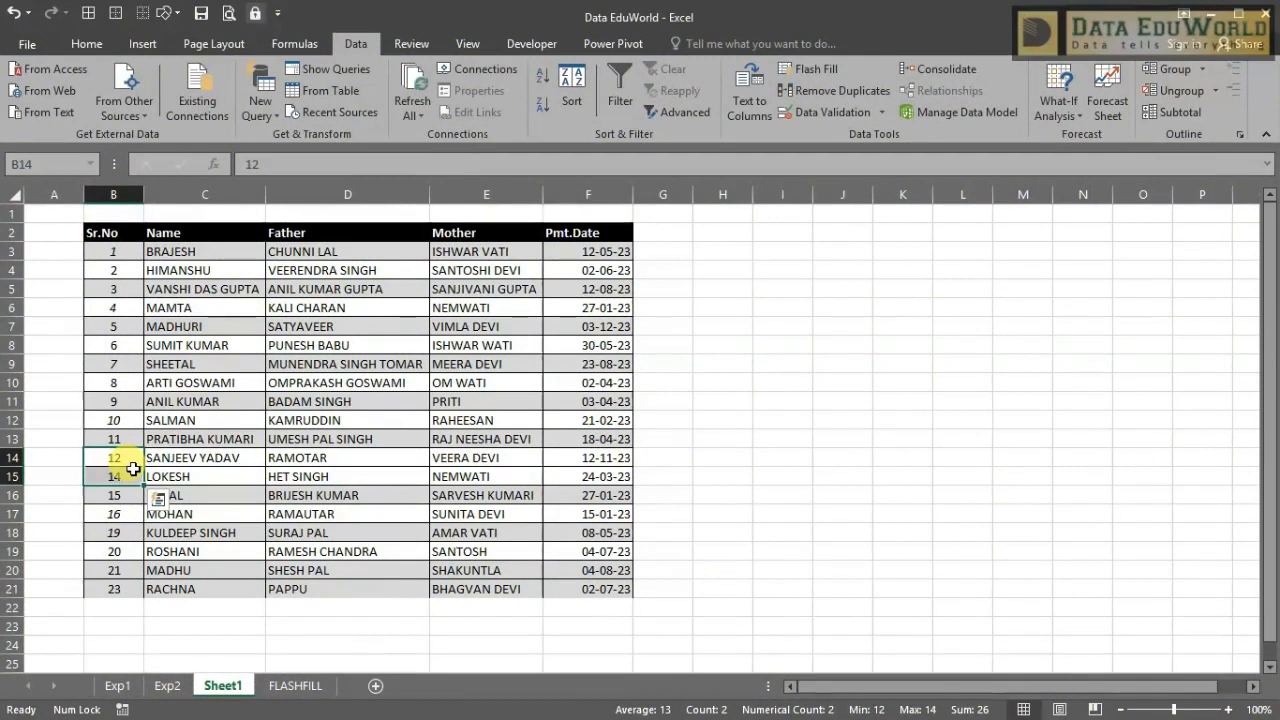
pyautogui.click(414, 476)
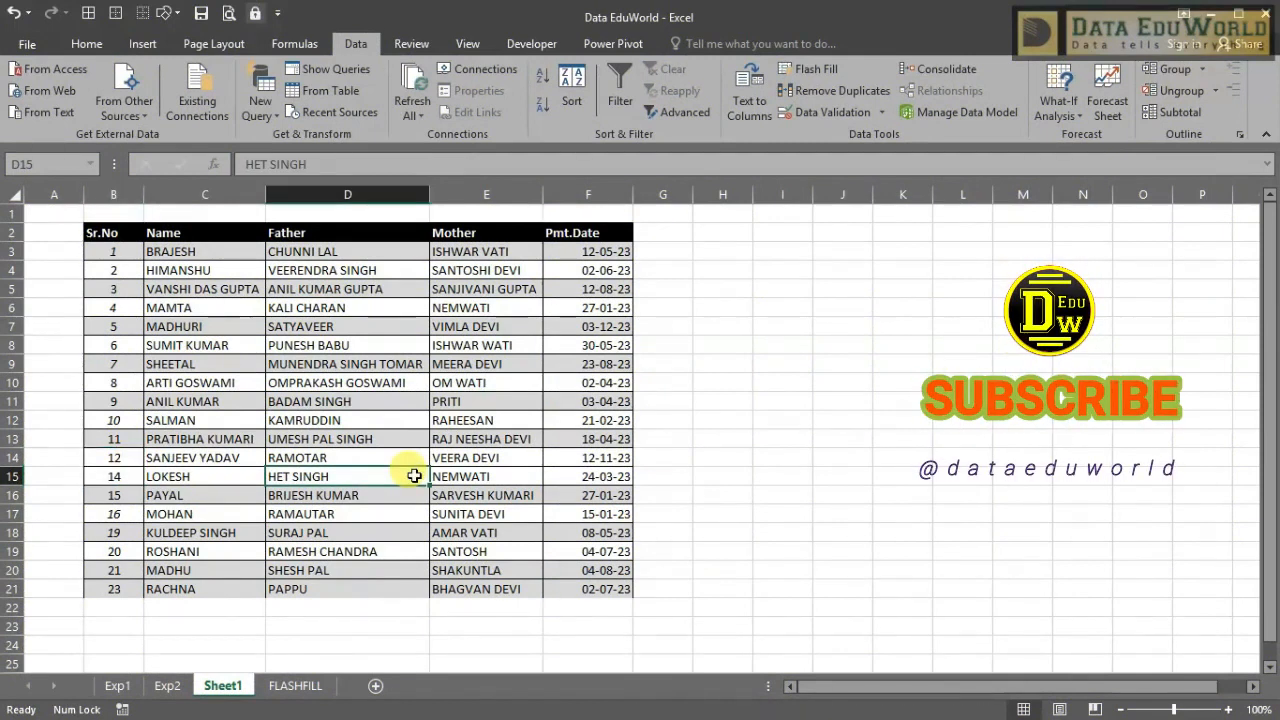